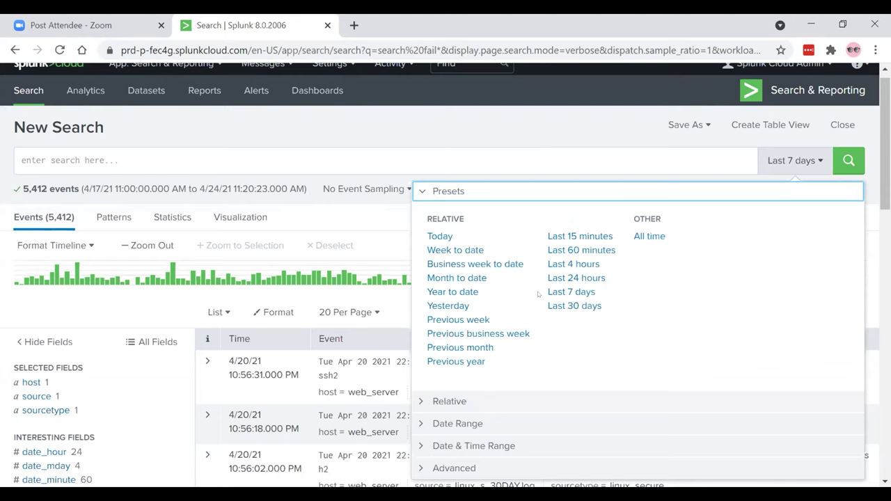
Run the fail* search with the time range set to All time and look through the returned events
{"action": "left_click", "coordinate": [649, 236]}
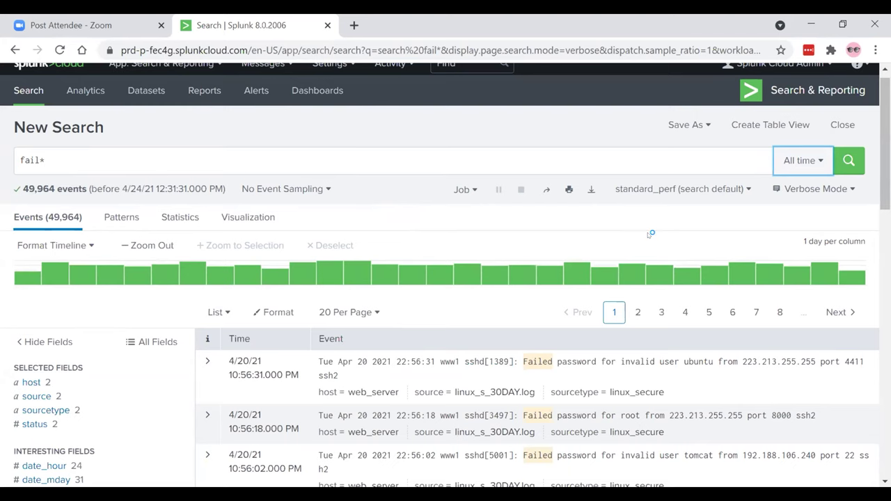
{"action": "scroll", "coordinate": [647, 235], "scroll_direction": "down", "scroll_amount": 1}
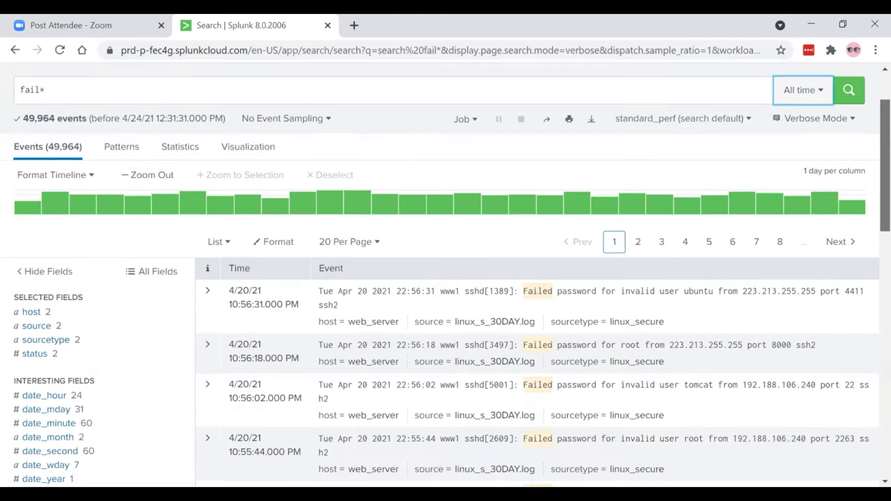
{"action": "scroll", "coordinate": [445, 278], "scroll_direction": "down", "scroll_amount": 1}
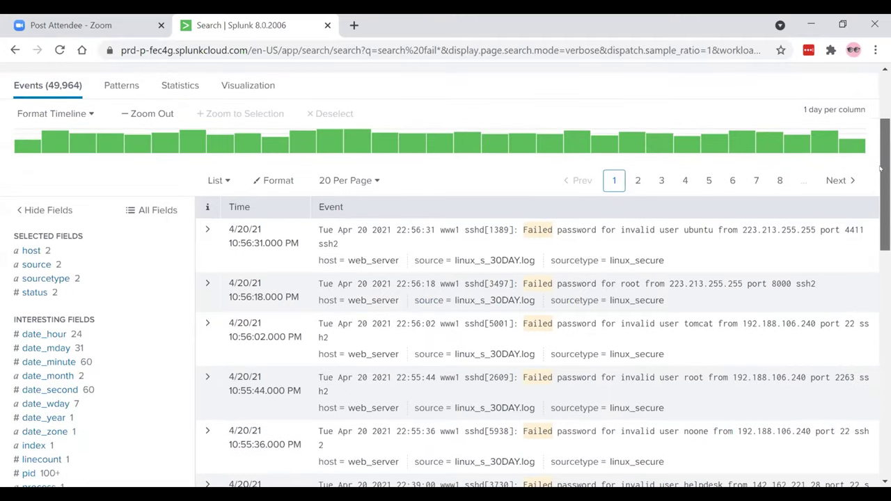
{"action": "scroll", "coordinate": [445, 278], "scroll_direction": "down", "scroll_amount": 1}
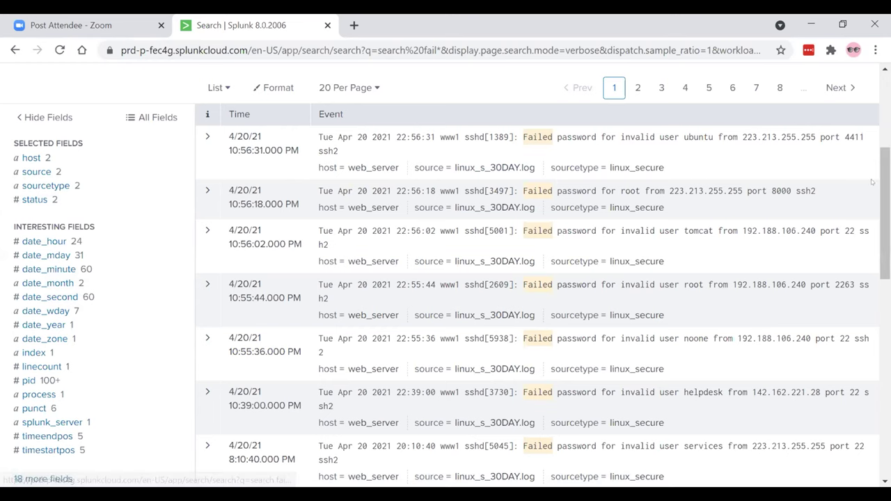
{"action": "scroll", "coordinate": [57, 279], "scroll_direction": "down", "scroll_amount": 1}
{"action": "scroll", "coordinate": [449, 289], "scroll_direction": "down", "scroll_amount": 1}
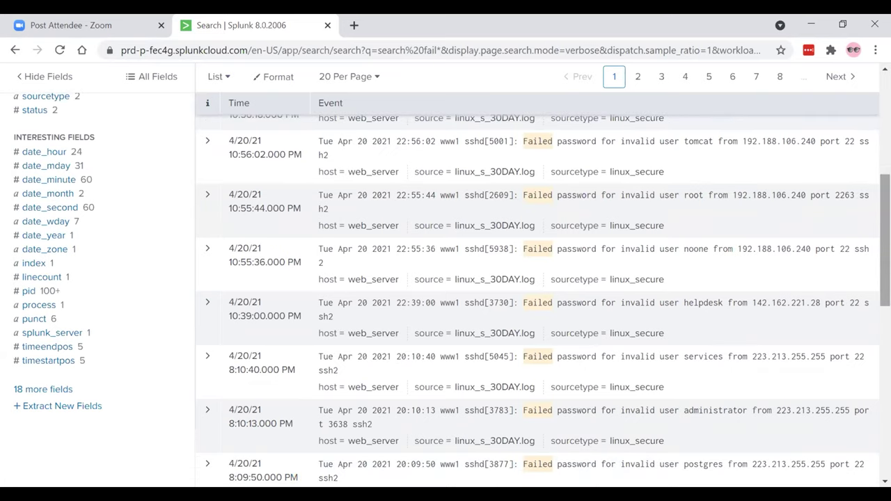
{"action": "scroll", "coordinate": [881, 181], "scroll_direction": "down", "scroll_amount": 1}
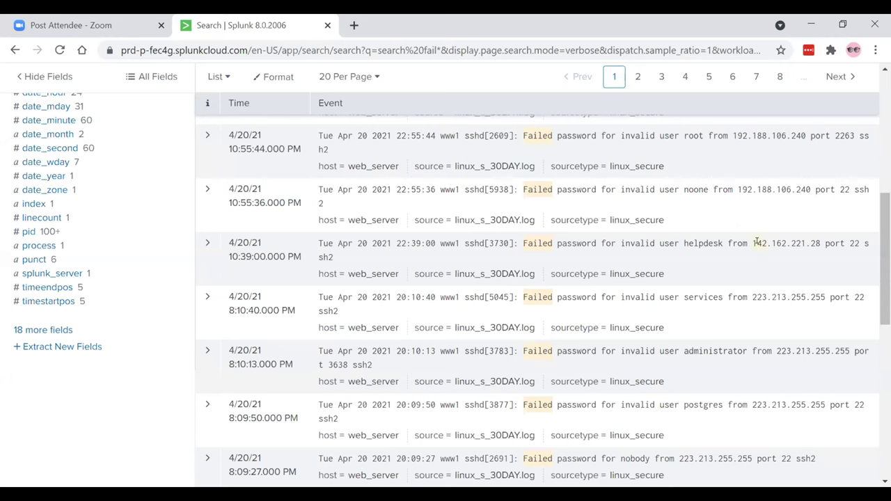
{"action": "scroll", "coordinate": [880, 262], "scroll_direction": "up", "scroll_amount": 1}
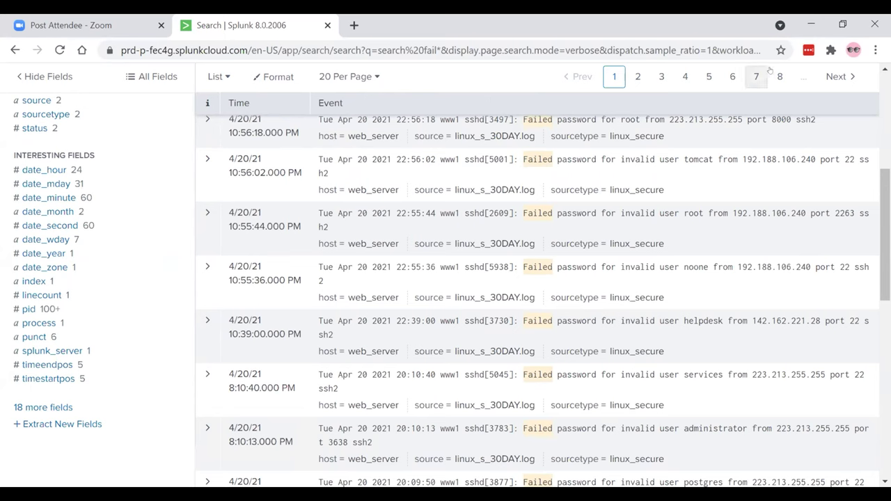
{"action": "scroll", "coordinate": [880, 181], "scroll_direction": "up", "scroll_amount": 4}
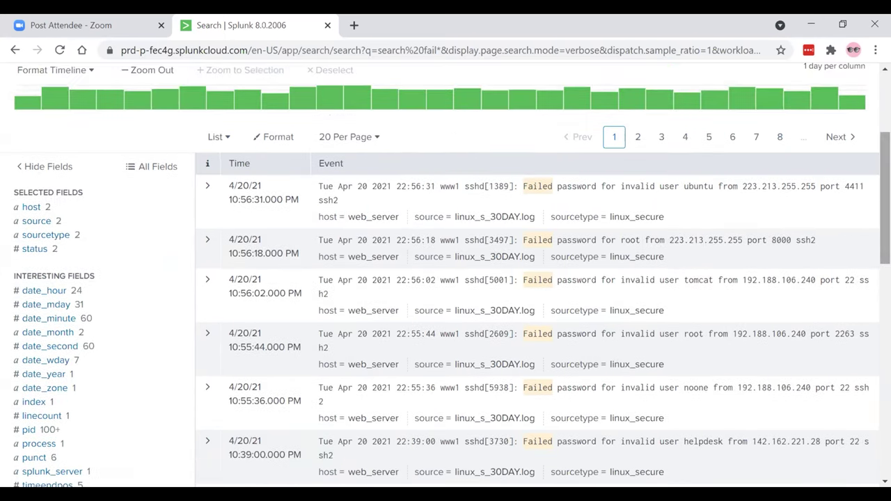
{"action": "scroll", "coordinate": [880, 181], "scroll_direction": "up", "scroll_amount": 1}
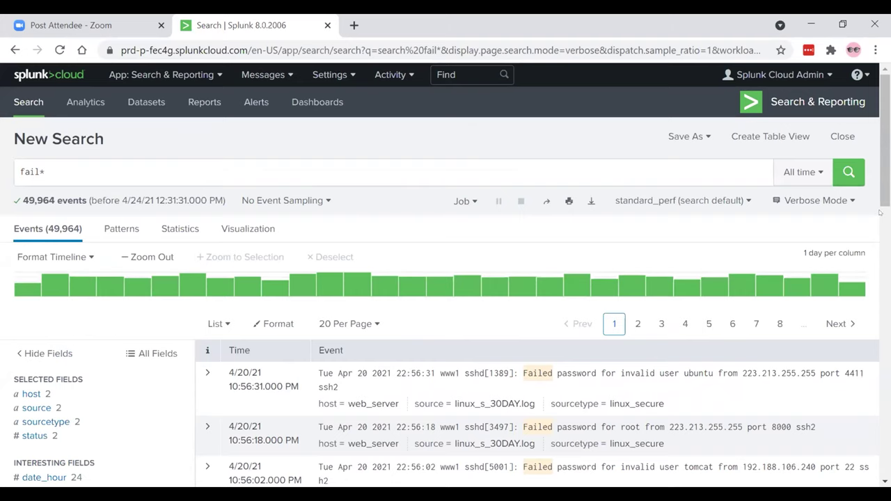
{"action": "scroll", "coordinate": [759, 218], "scroll_direction": "down", "scroll_amount": 10}
{"action": "scroll", "coordinate": [760, 218], "scroll_direction": "up", "scroll_amount": 10}
{"action": "scroll", "coordinate": [544, 189], "scroll_direction": "down", "scroll_amount": 10}
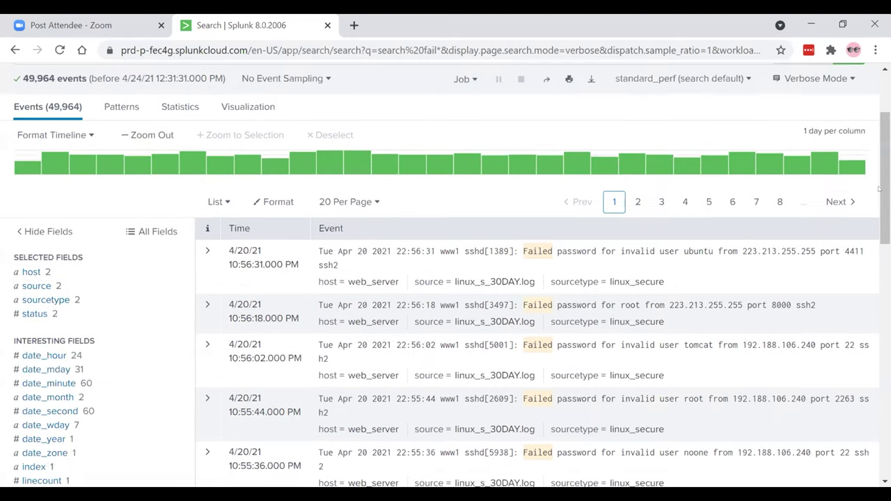
{"action": "scroll", "coordinate": [543, 189], "scroll_direction": "up", "scroll_amount": 8}
{"action": "scroll", "coordinate": [544, 189], "scroll_direction": "up", "scroll_amount": 2}
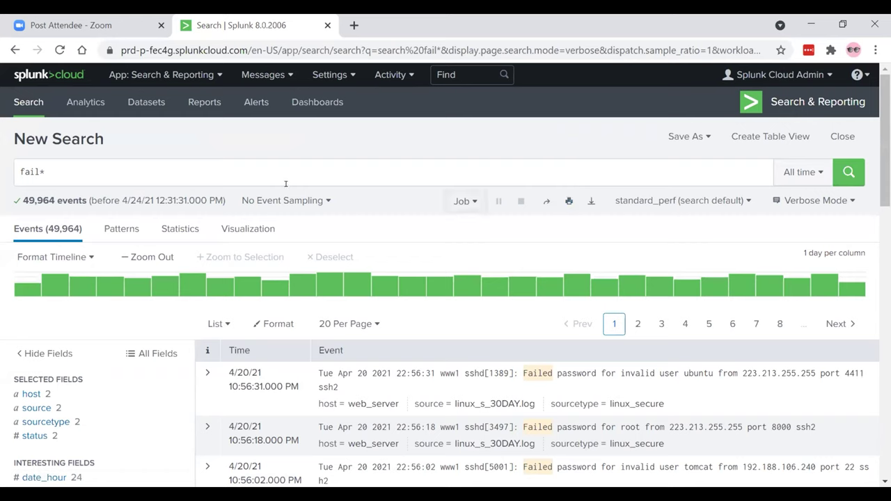
Clear the search query, enter fail* again and rerun the search
{"action": "left_click", "coordinate": [55, 165]}
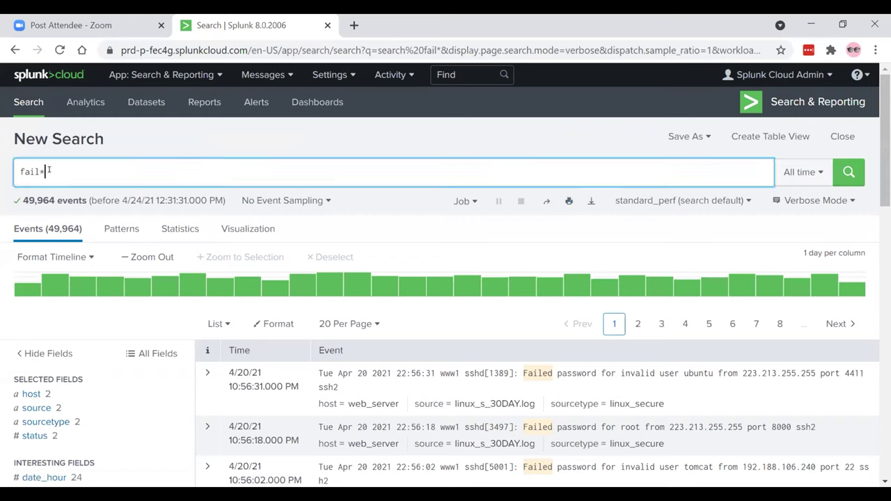
{"action": "left_click", "coordinate": [44, 171]}
{"action": "left_click_drag", "start_coordinate": [41, 171], "coordinate": [52, 172]}
{"action": "left_click", "coordinate": [55, 169]}
{"action": "key", "text": "BackSpace"}
{"action": "key", "text": "BackSpace"}
{"action": "key", "text": "BackSpace"}
{"action": "key", "text": "BackSpace"}
{"action": "key", "text": "BackSpace"}
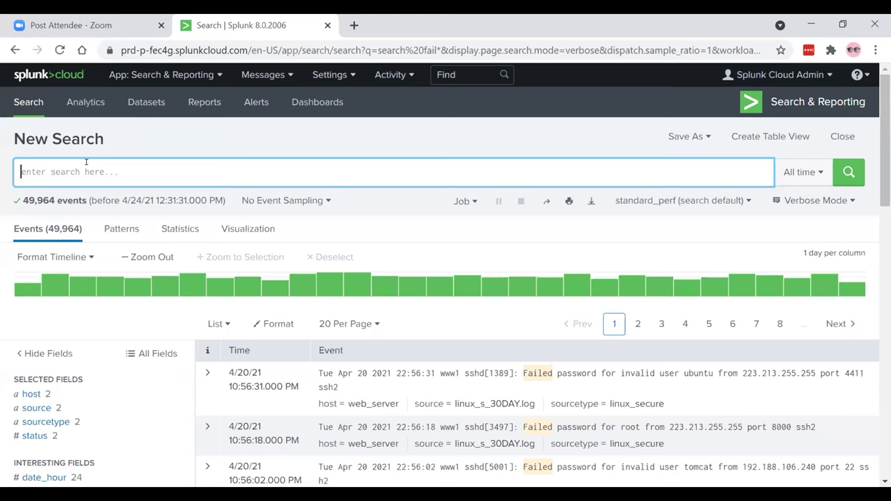
{"action": "type", "text": "fail"}
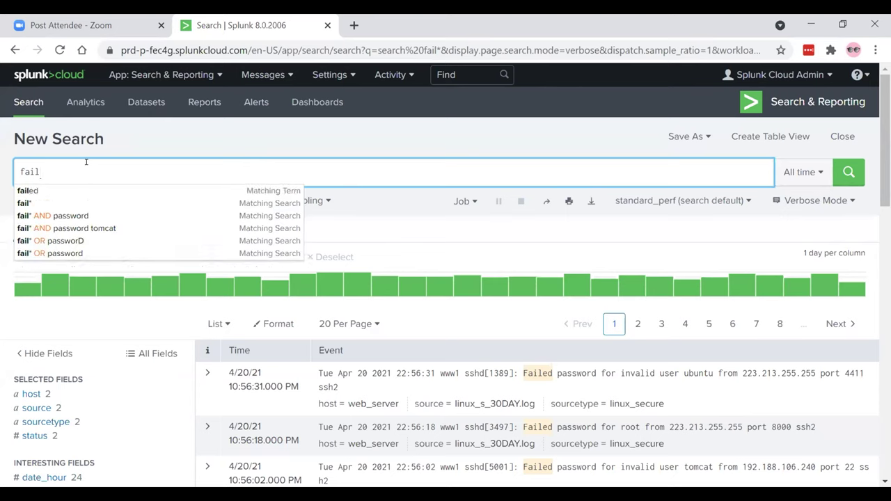
{"action": "type", "text": "*"}
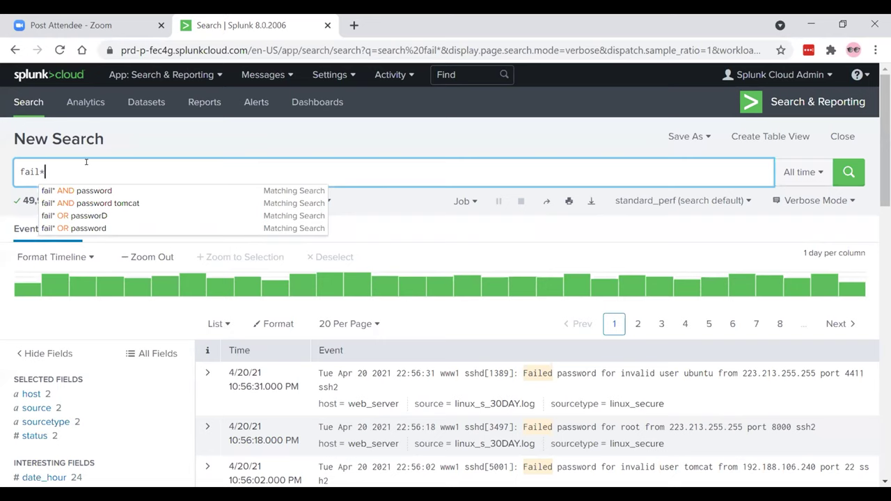
{"action": "key", "text": "Return"}
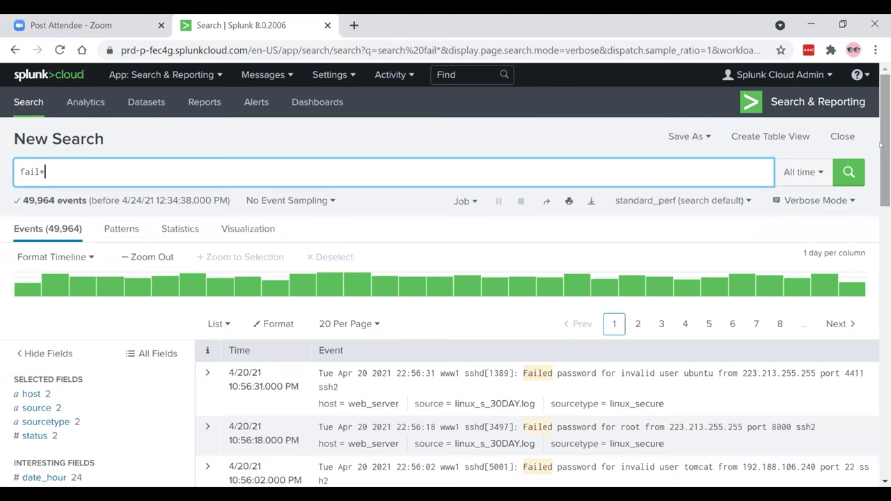
Examine the highlighted matches in the events returned for the wildcard term fail*
{"action": "scroll", "coordinate": [881, 160], "scroll_direction": "down", "scroll_amount": 2}
{"action": "scroll", "coordinate": [452, 275], "scroll_direction": "down", "scroll_amount": 3}
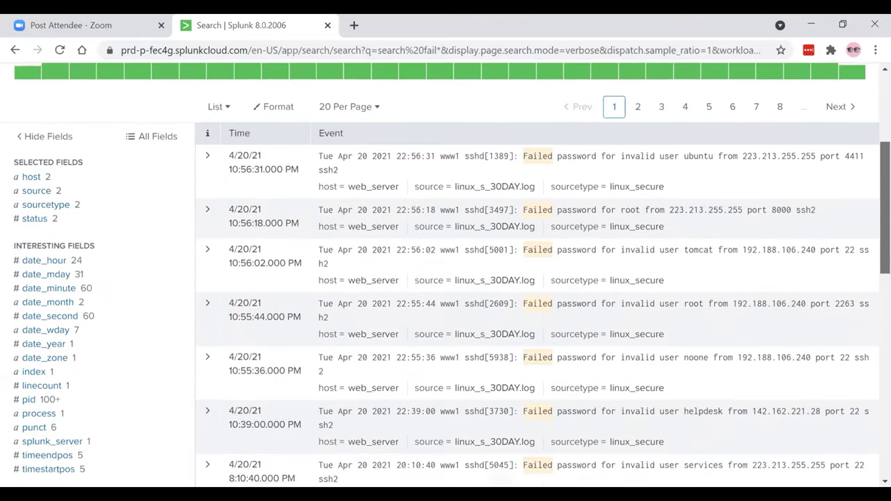
{"action": "scroll", "coordinate": [452, 293], "scroll_direction": "down", "scroll_amount": 1}
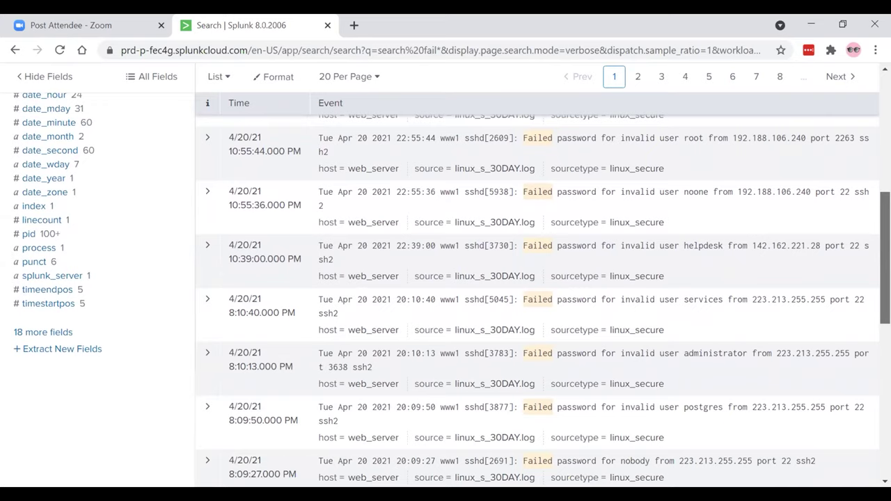
{"action": "scroll", "coordinate": [451, 275], "scroll_direction": "up", "scroll_amount": 6}
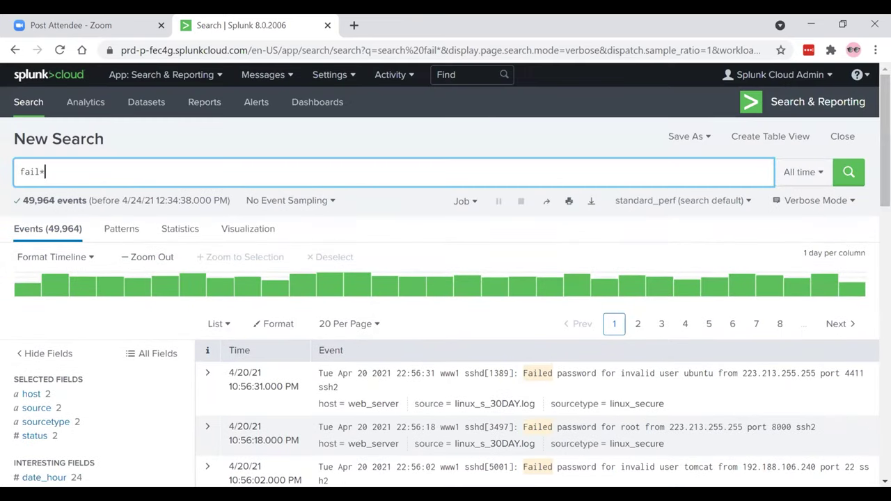
{"action": "scroll", "coordinate": [724, 251], "scroll_direction": "down", "scroll_amount": 6}
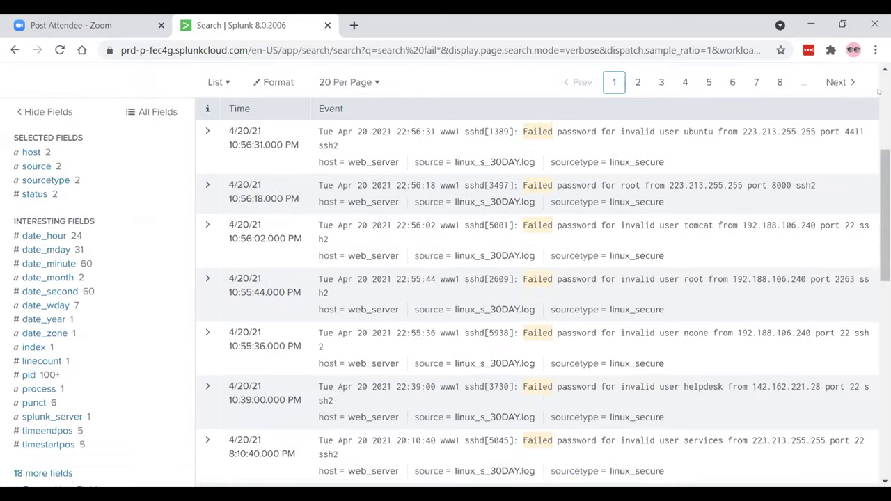
{"action": "scroll", "coordinate": [724, 250], "scroll_direction": "up", "scroll_amount": 1}
{"action": "scroll", "coordinate": [724, 251], "scroll_direction": "up", "scroll_amount": 4}
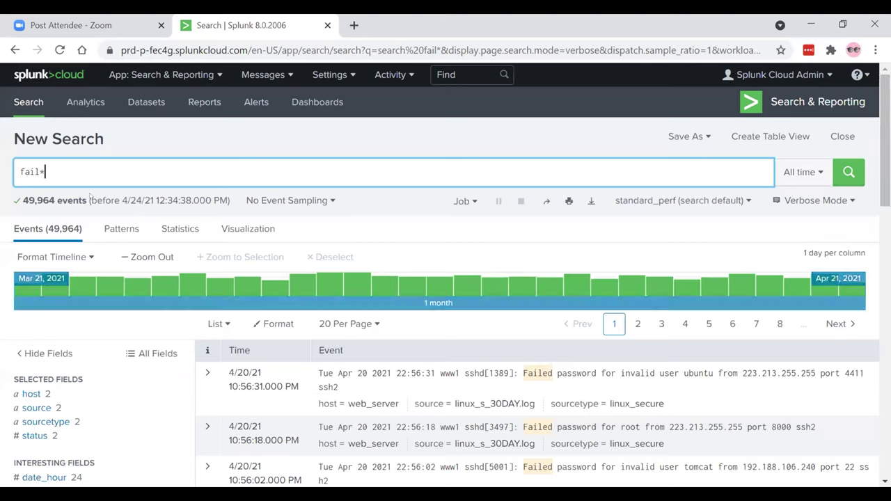
Replace the search query with the keyword password and run the search
{"action": "triple_click", "coordinate": [78, 161]}
{"action": "key", "text": "BackSpace"}
{"action": "type", "text": "password"}
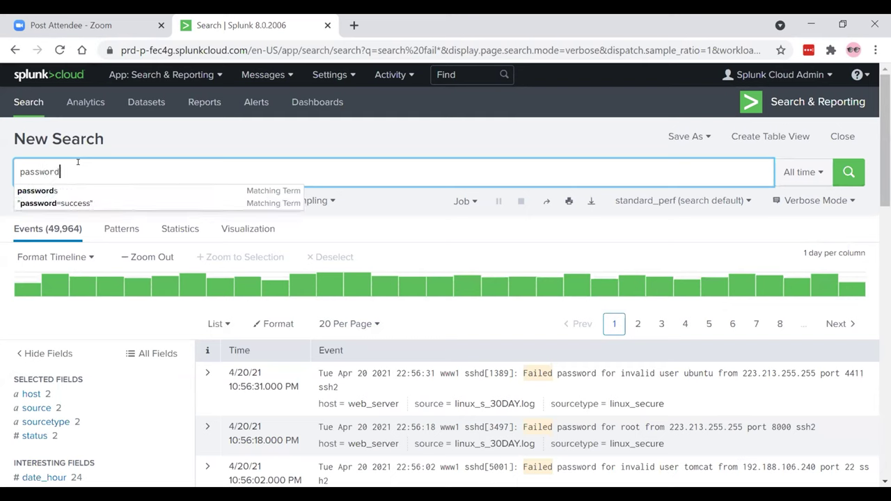
{"action": "key", "text": "Return"}
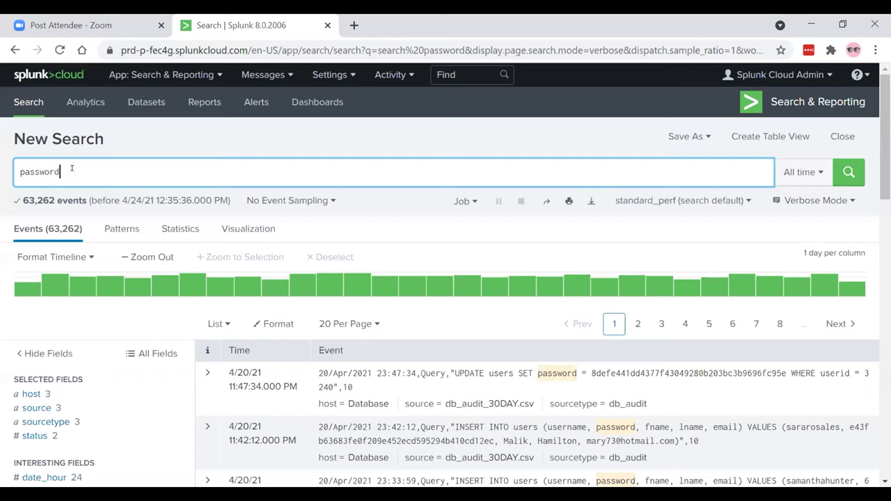
Clear the query and enter the Boolean search fail AND password
{"action": "double_click", "coordinate": [70, 170]}
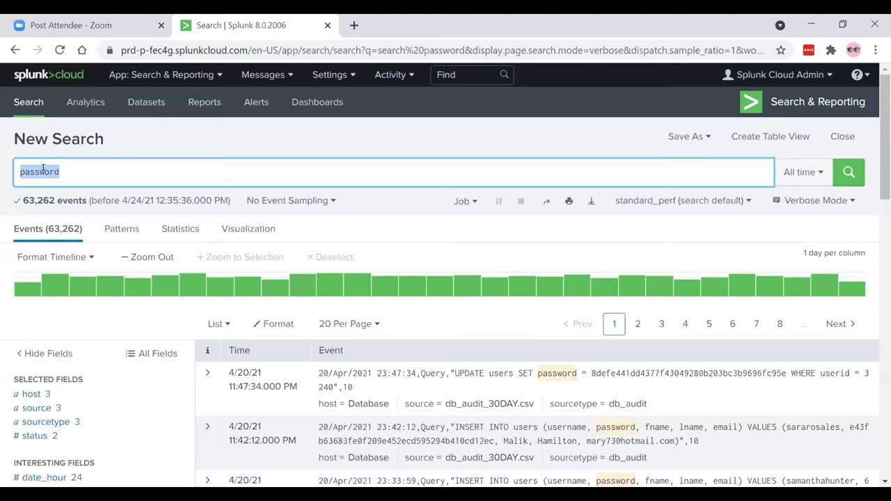
{"action": "left_click", "coordinate": [59, 169]}
{"action": "key", "text": "BackSpace"}
{"action": "key", "text": "BackSpace"}
{"action": "key", "text": "BackSpace"}
{"action": "key", "text": "BackSpace"}
{"action": "key", "text": "BackSpace"}
{"action": "key", "text": "BackSpace"}
{"action": "key", "text": "BackSpace"}
{"action": "key", "text": "BackSpace"}
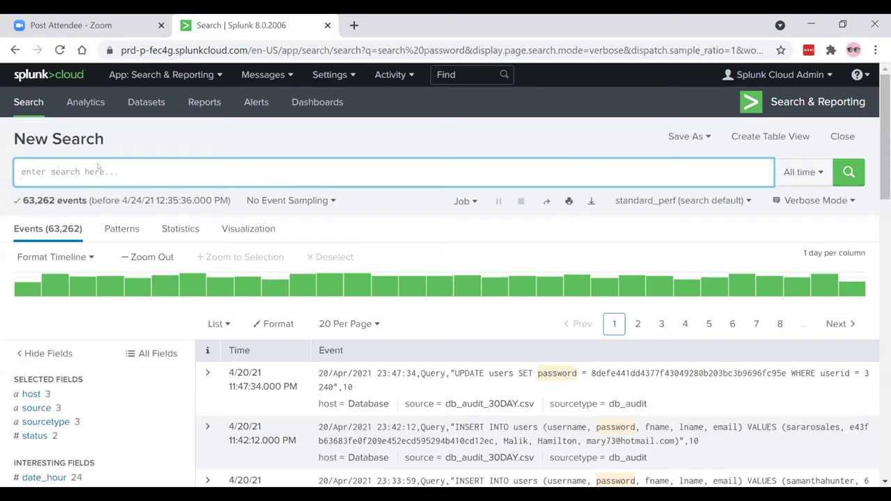
{"action": "type", "text": "f"}
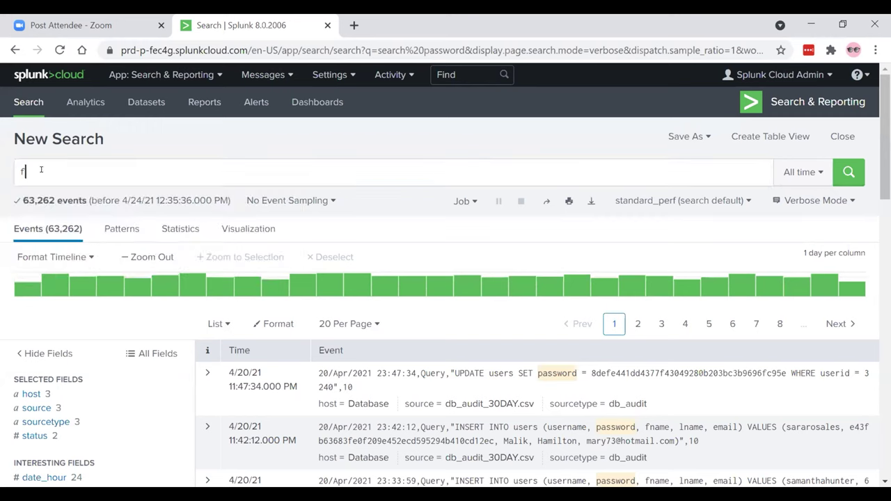
{"action": "type", "text": "ai"}
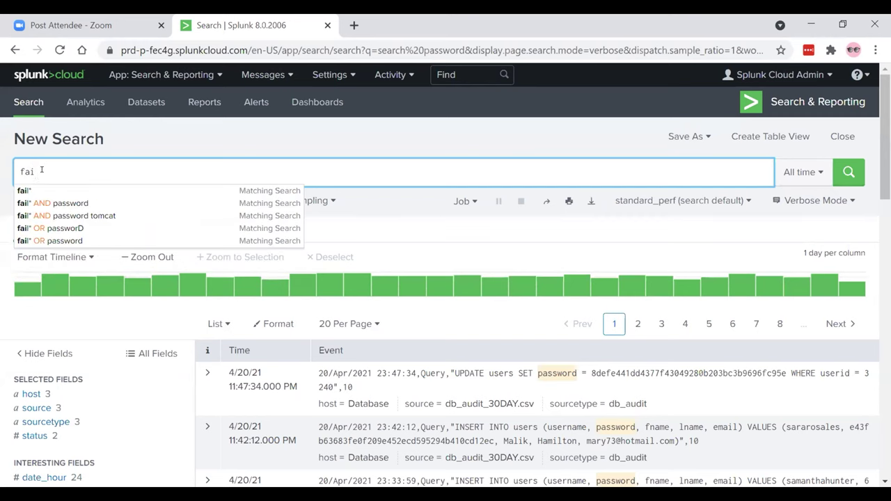
{"action": "type", "text": "l"}
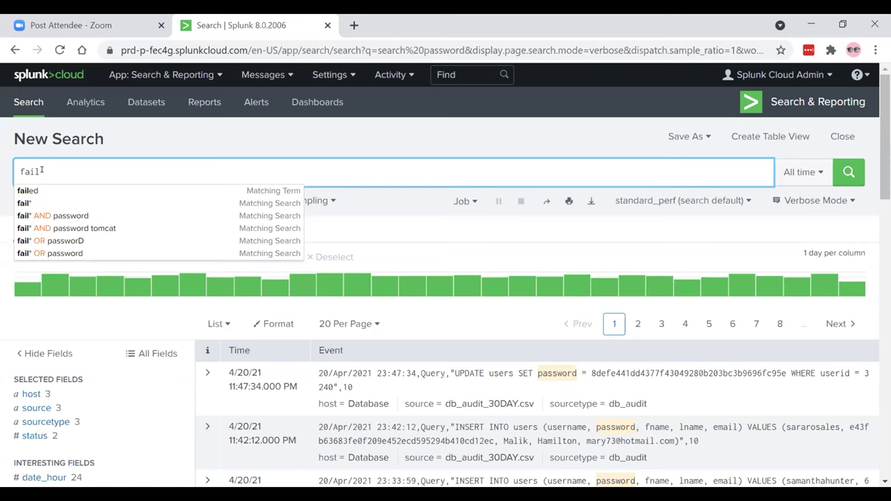
{"action": "type", "text": " AND "}
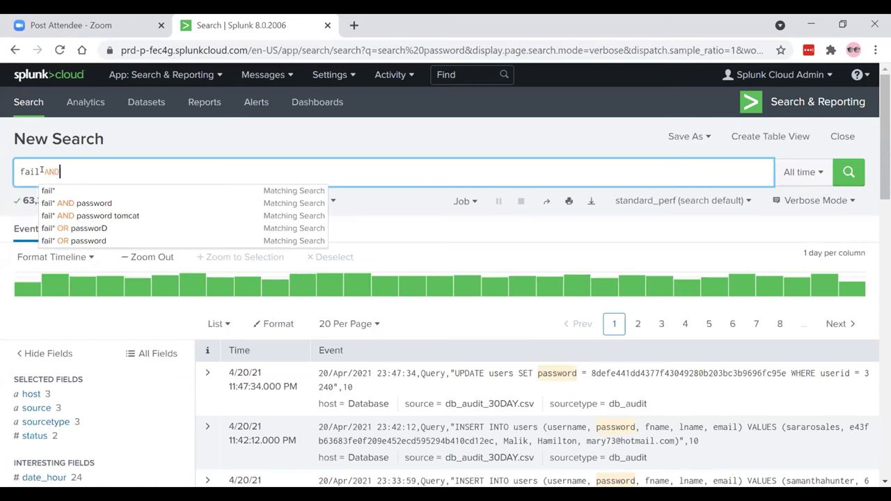
{"action": "type", "text": "passwo"}
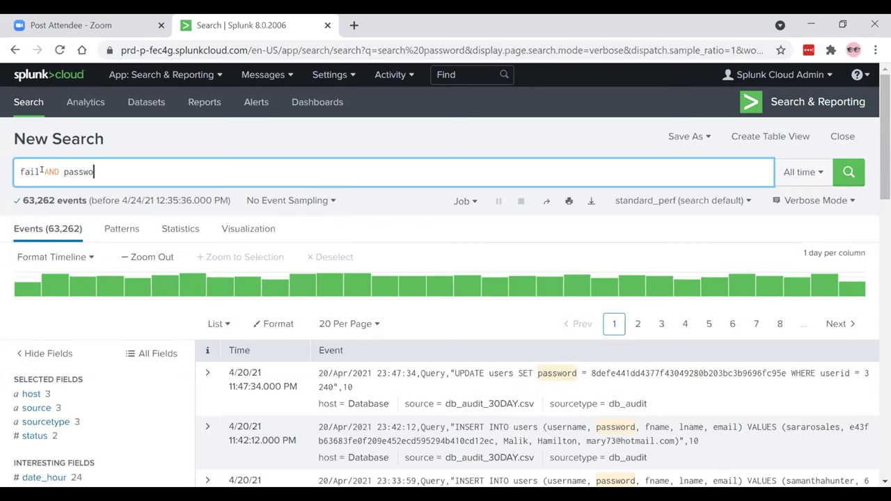
{"action": "type", "text": "rd"}
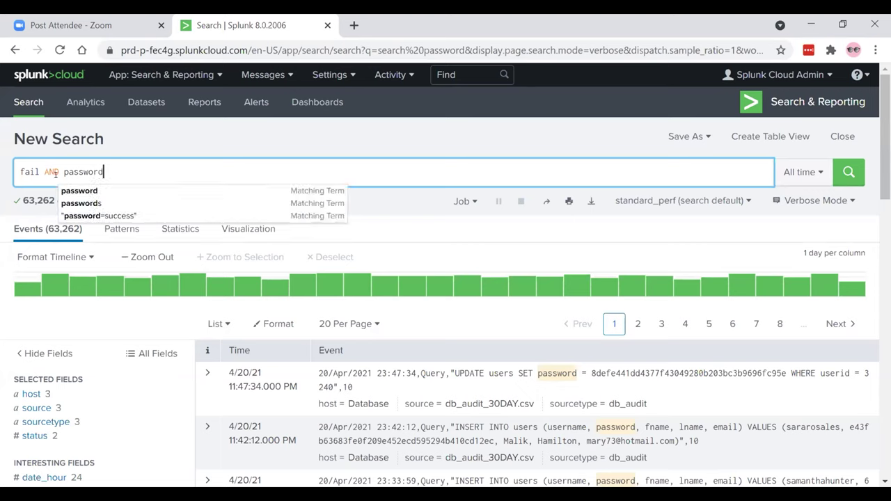
{"action": "left_click", "coordinate": [36, 171]}
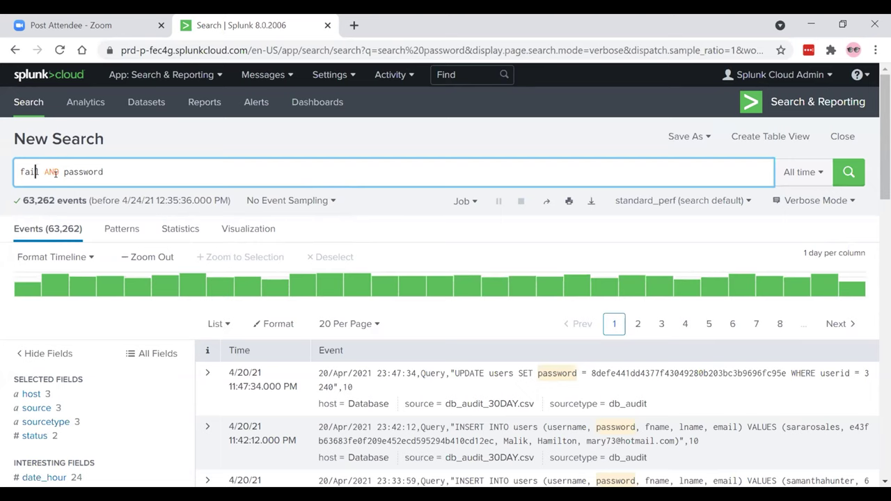
{"action": "type", "text": "*"}
{"action": "left_click", "coordinate": [39, 171]}
{"action": "key", "text": "BackSpace"}
{"action": "key", "text": "Delete"}
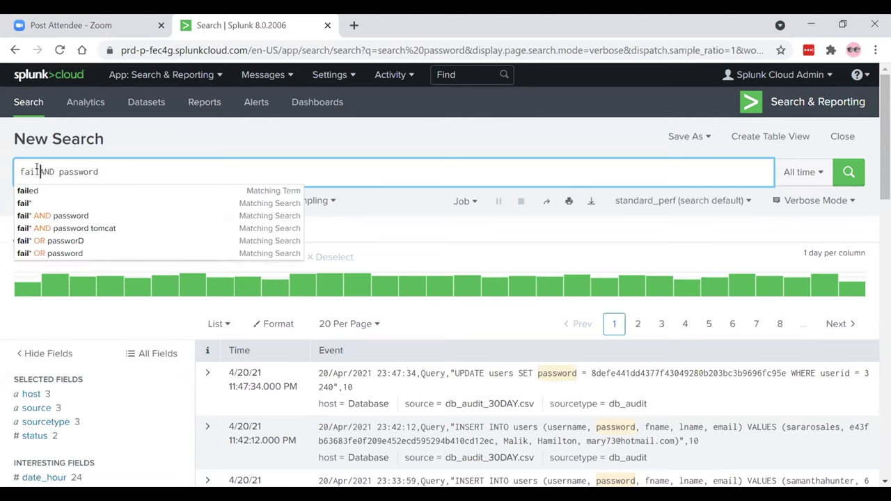
{"action": "key", "text": "BackSpace"}
{"action": "type", "text": "*"}
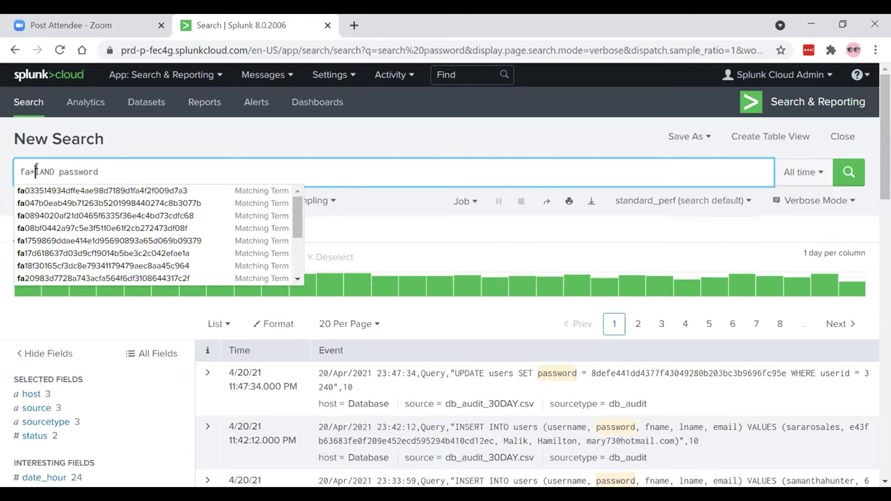
{"action": "key", "text": "BackSpace"}
{"action": "key", "text": "Left"}
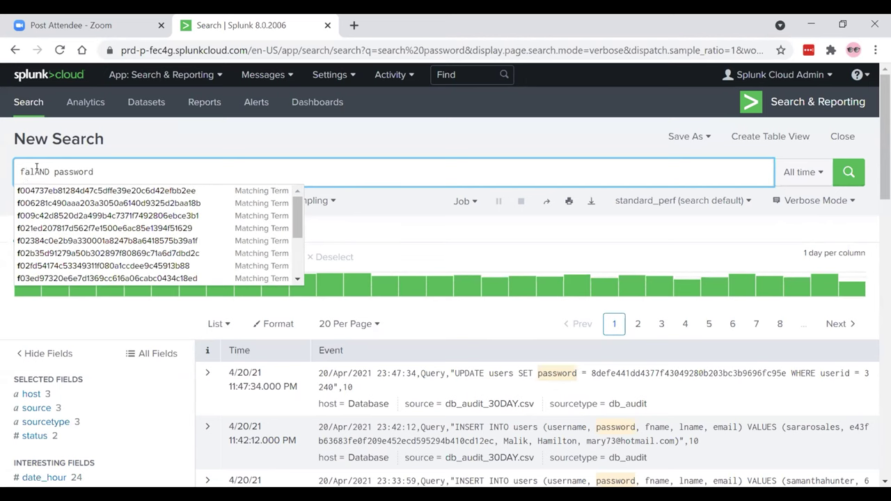
{"action": "type", "text": "i"}
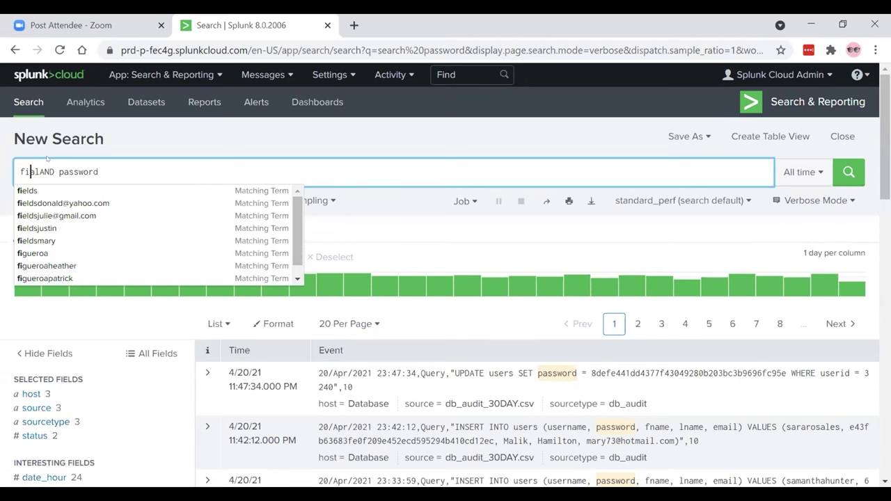
{"action": "key", "text": "Right"}
{"action": "type", "text": "li*"}
{"action": "key", "text": "BackSpace"}
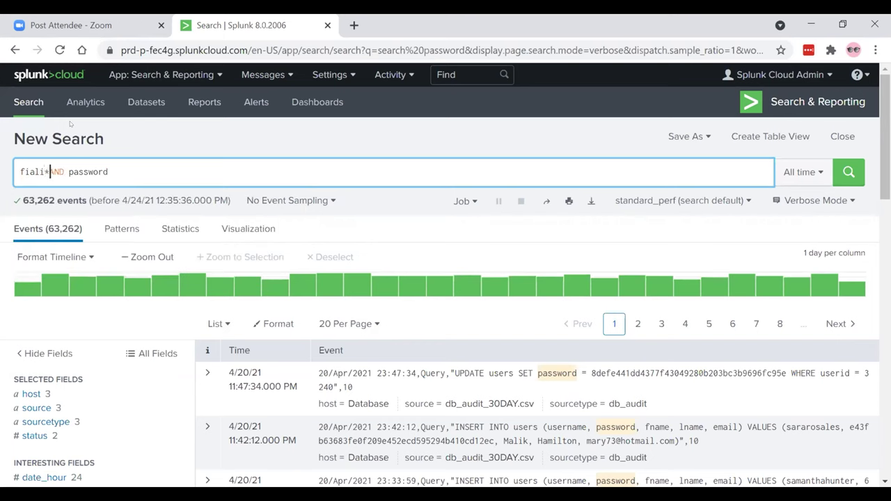
Replace the garbled term before AND with fail* and run the search fail* AND password
{"action": "key", "text": "BackSpace"}
{"action": "key", "text": "BackSpace"}
{"action": "key", "text": "BackSpace"}
{"action": "key", "text": "BackSpace"}
{"action": "key", "text": "BackSpace"}
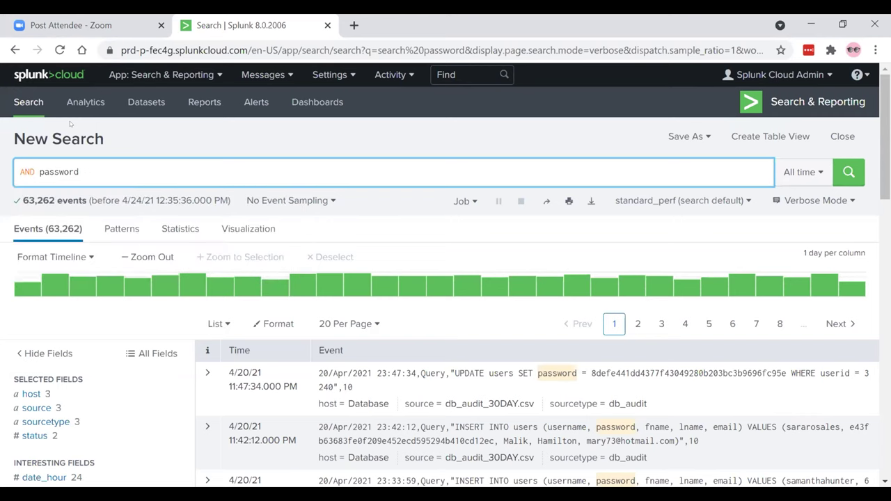
{"action": "type", "text": "fail*"}
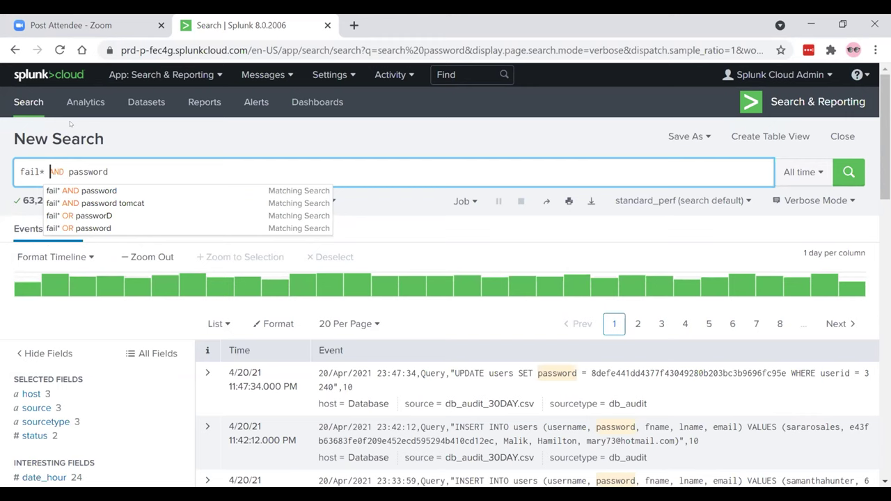
{"action": "key", "text": "Return"}
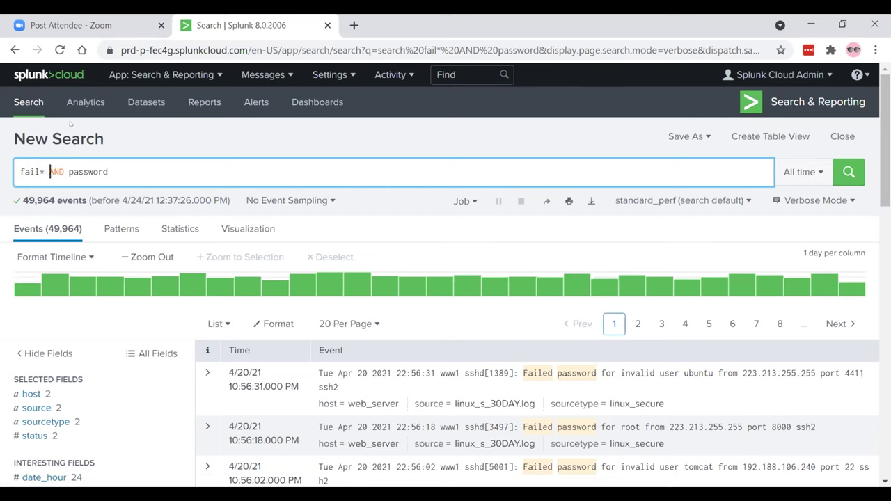
Change the Boolean operator between fail* and password to OR and run the search
{"action": "key", "text": "Right"}
{"action": "key", "text": "Right"}
{"action": "key", "text": "Right"}
{"action": "key", "text": "Left"}
{"action": "key", "text": "BackSpace"}
{"action": "key", "text": "BackSpace"}
{"action": "key", "text": "BackSpace"}
{"action": "type", "text": "O"}
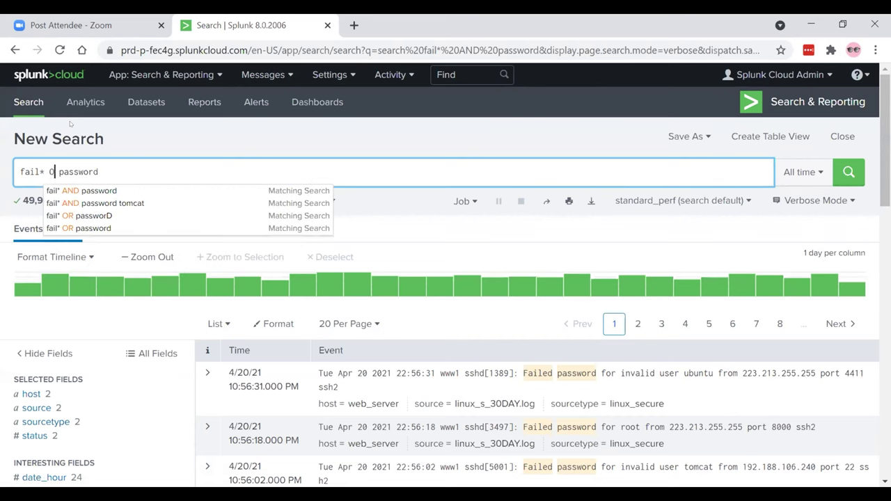
{"action": "type", "text": "R"}
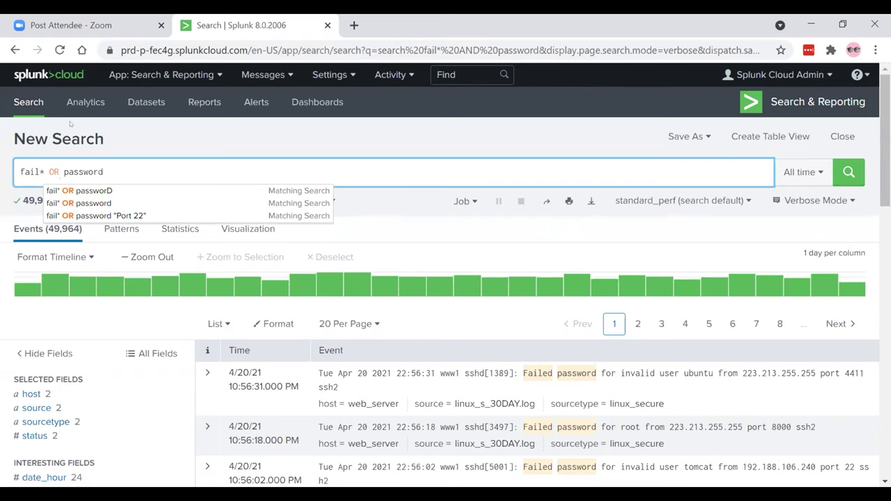
{"action": "key", "text": "Return"}
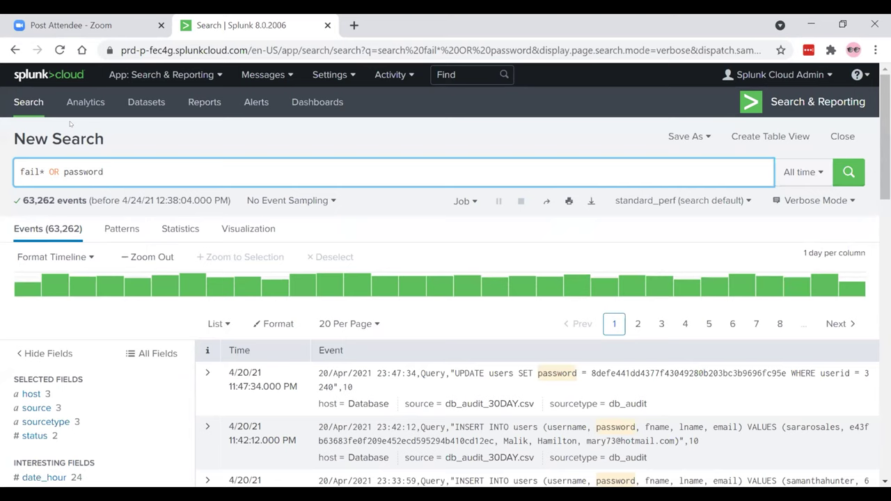
Change the Boolean operator between fail* and password to NOT and run the search
{"action": "key", "text": "BackSpace"}
{"action": "key", "text": "BackSpace"}
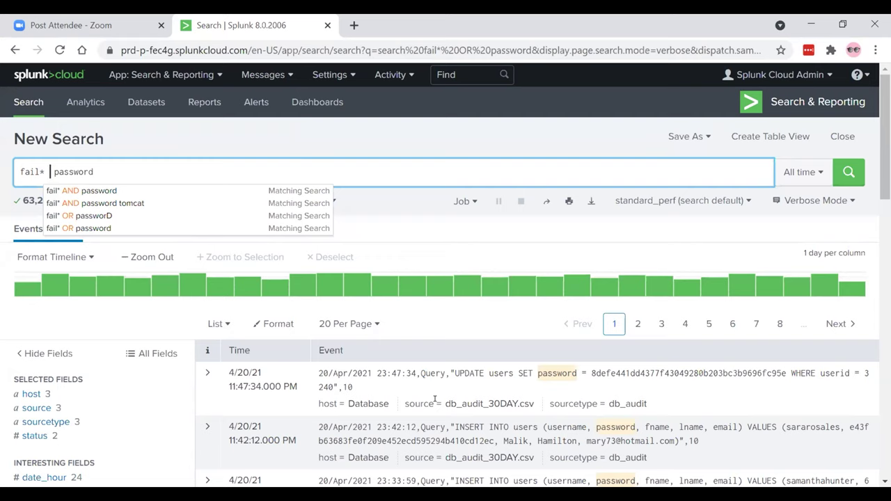
{"action": "key", "text": "Escape"}
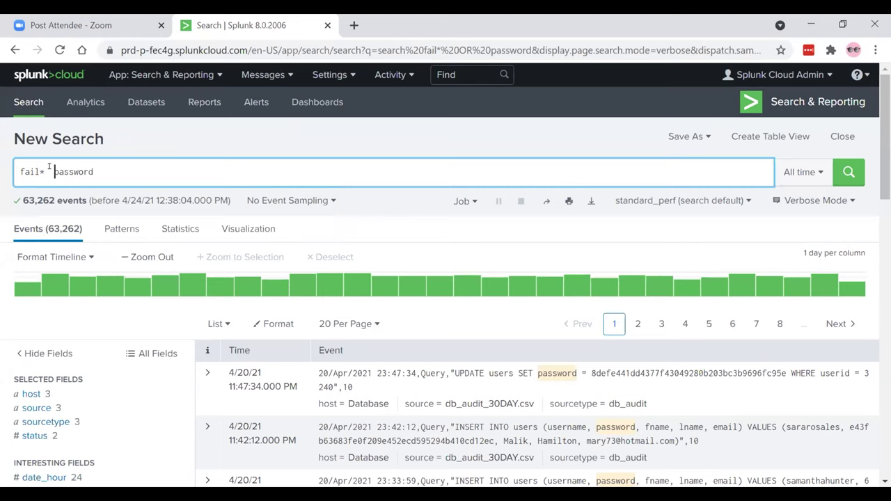
{"action": "key", "text": "ctrl+a"}
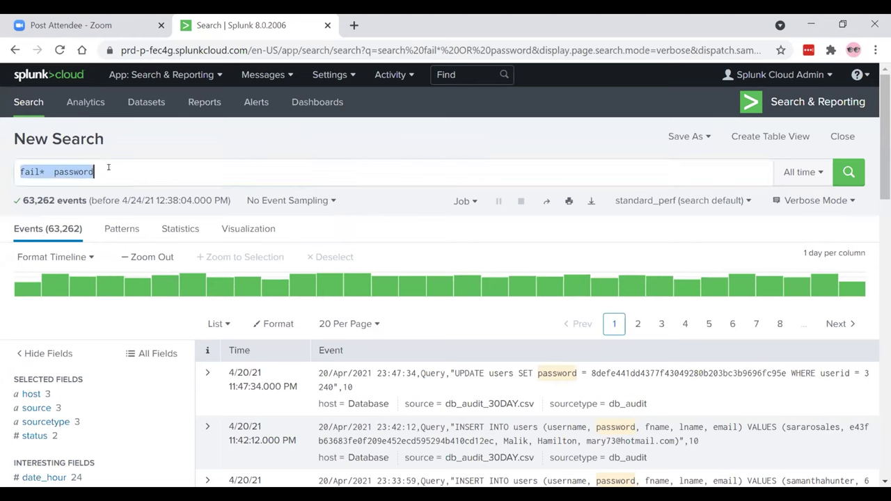
{"action": "key", "text": "End"}
{"action": "left_click", "coordinate": [48, 168]}
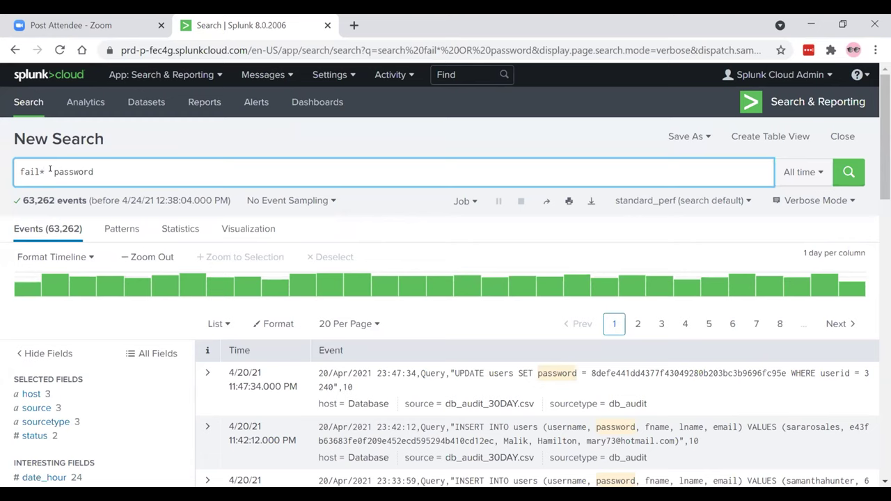
{"action": "left_click", "coordinate": [102, 173]}
{"action": "key", "text": "Left"}
{"action": "key", "text": "Left"}
{"action": "key", "text": "BackSpace"}
{"action": "type", "text": "NOT"}
{"action": "key", "text": "Return"}
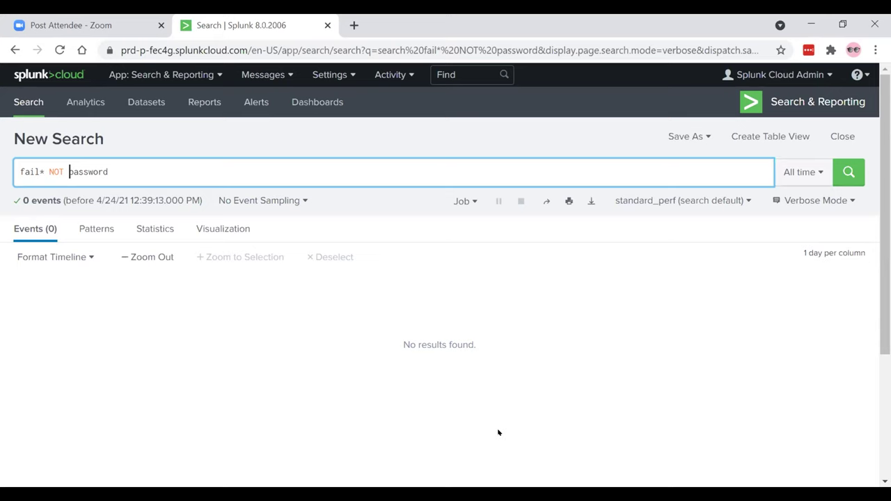
Clear the entire fail* NOT password query from the search bar
{"action": "left_click", "coordinate": [82, 171]}
{"action": "triple_click", "coordinate": [79, 171]}
{"action": "left_click", "coordinate": [79, 170]}
{"action": "double_click", "coordinate": [79, 171]}
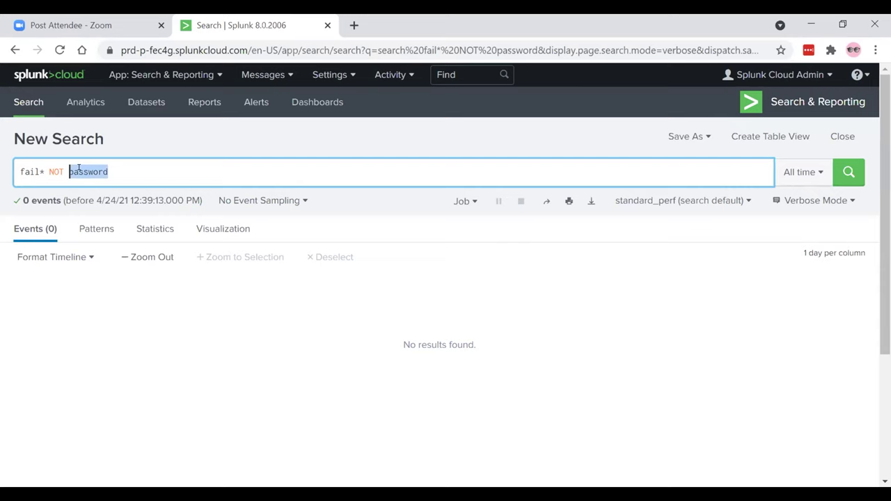
{"action": "triple_click", "coordinate": [78, 170]}
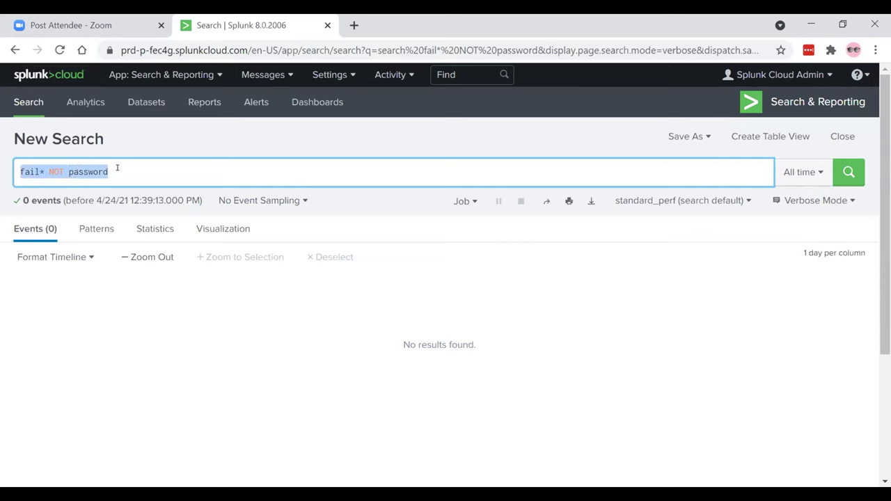
{"action": "key", "text": "BackSpace"}
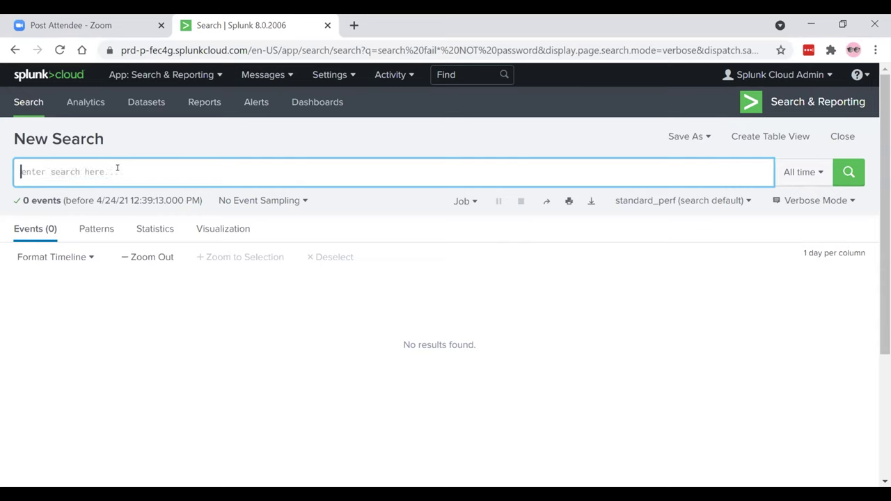
{"action": "type", "text": "f"}
{"action": "key", "text": "BackSpace"}
{"action": "type", "text": "fail"}
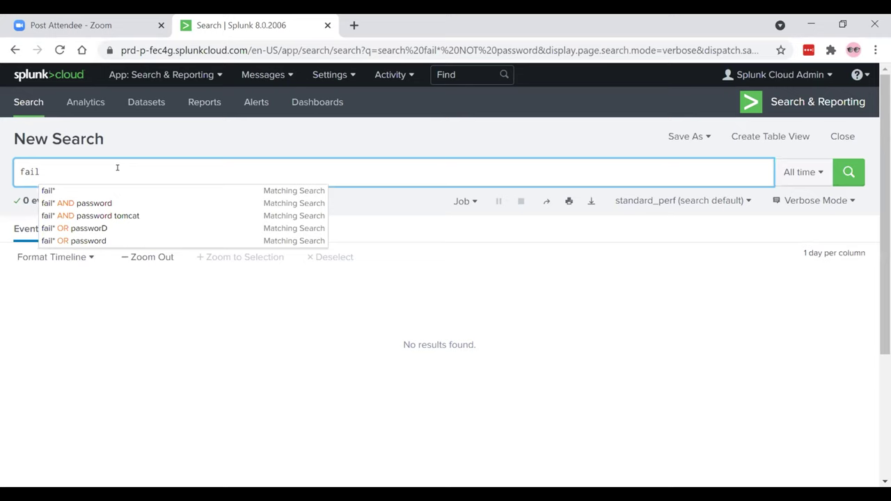
{"action": "key", "text": "BackSpace"}
{"action": "key", "text": "BackSpace"}
{"action": "key", "text": "BackSpace"}
{"action": "key", "text": "BackSpace"}
{"action": "key", "text": "BackSpace"}
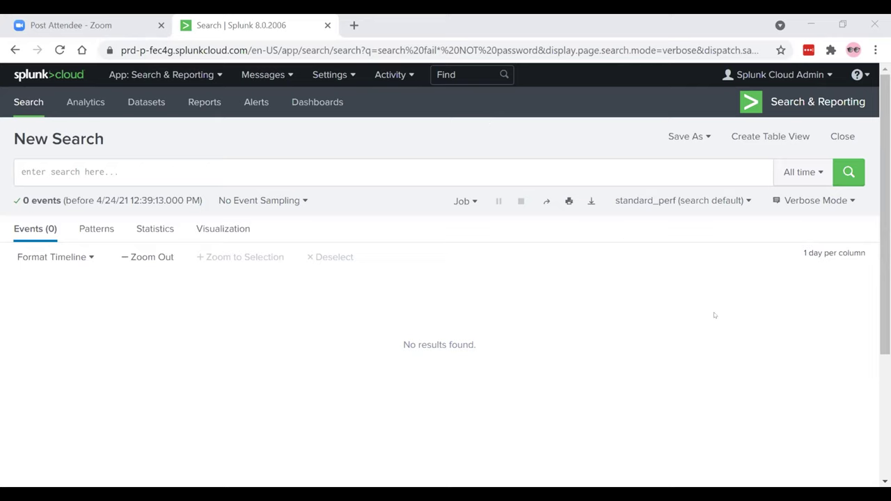
Enter the Boolean search fail* OR SSH in the empty search bar and run it
{"action": "left_click", "coordinate": [881, 339]}
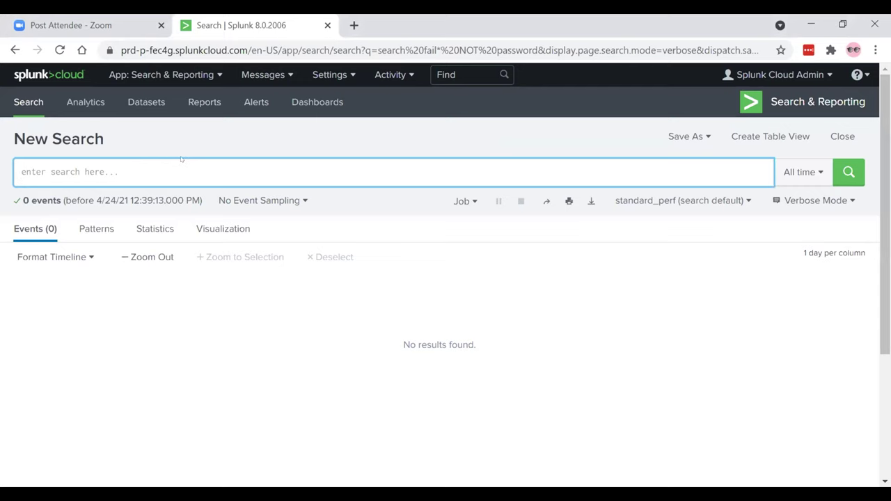
{"action": "type", "text": "fail"}
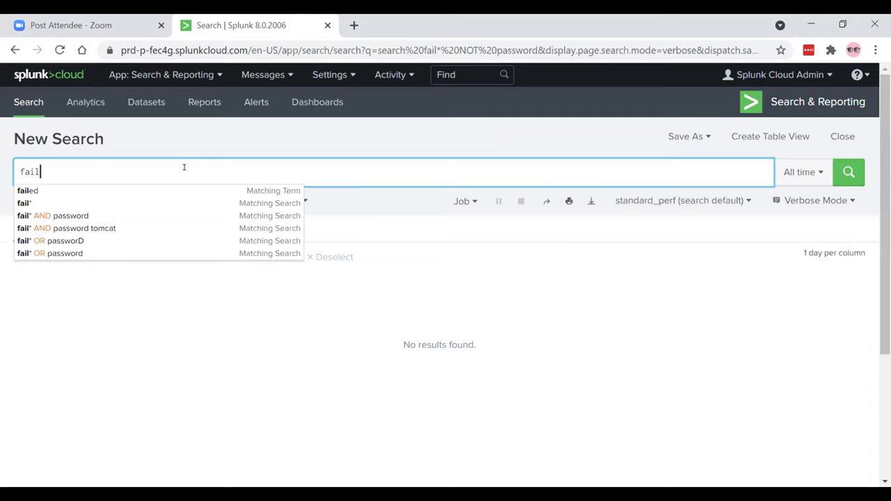
{"action": "type", "text": "* OR SS"}
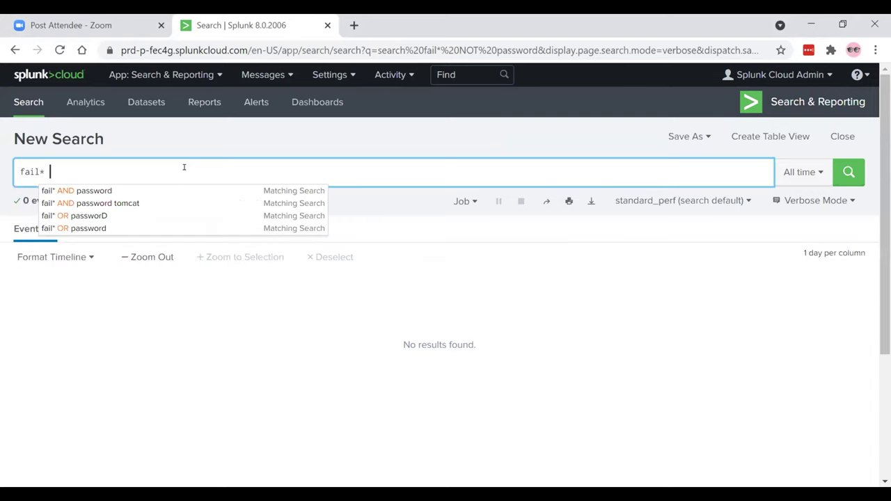
{"action": "type", "text": "H"}
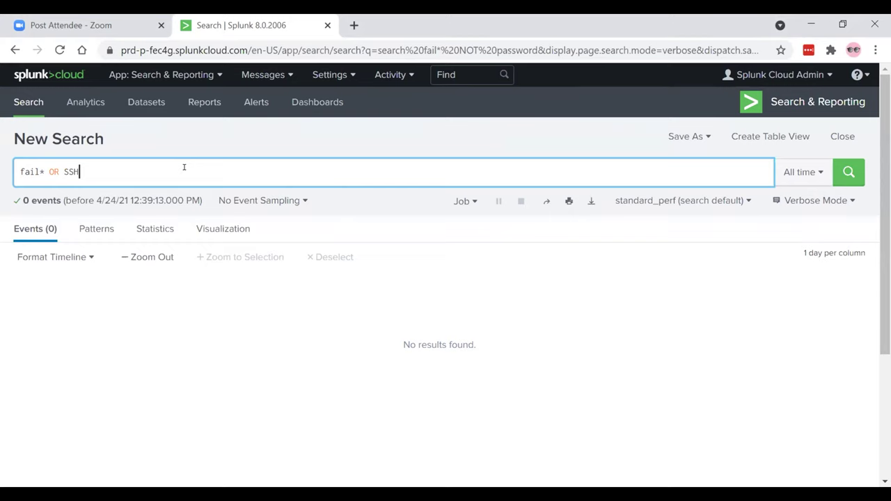
{"action": "key", "text": "Return"}
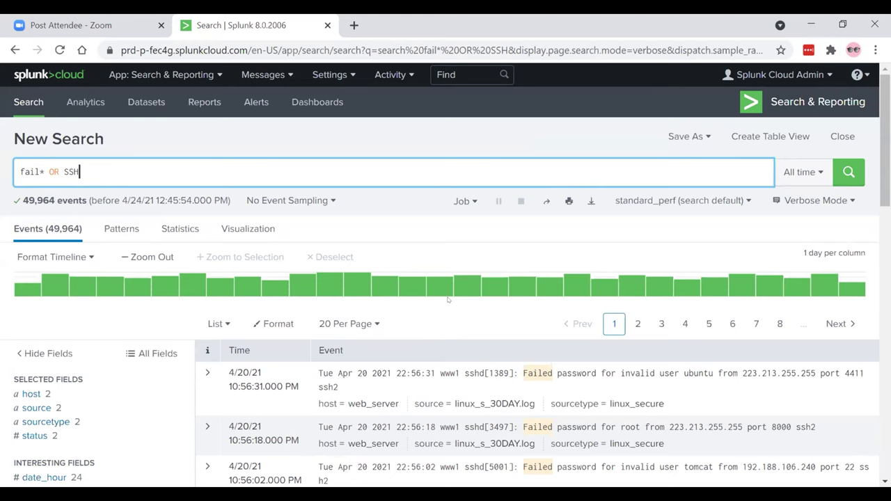
Clear the entire fail* OR SSH query from the search bar
{"action": "triple_click", "coordinate": [63, 169]}
{"action": "left_click", "coordinate": [64, 169]}
{"action": "triple_click", "coordinate": [63, 168]}
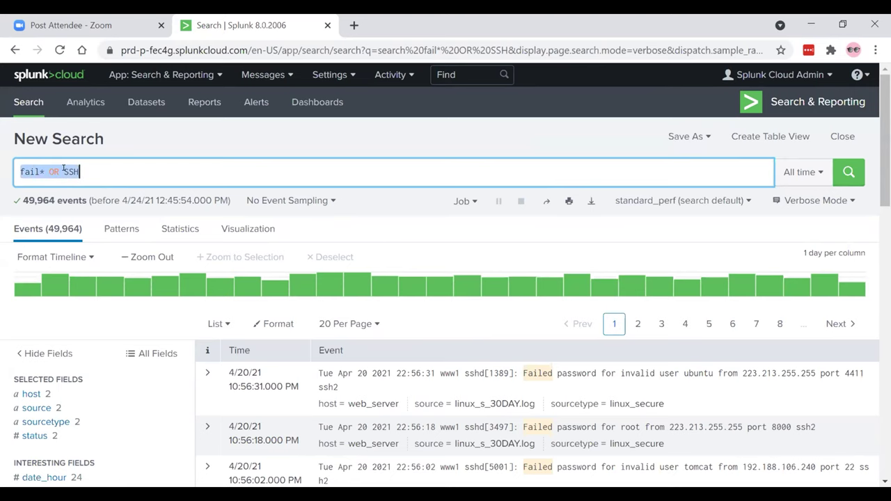
{"action": "triple_click", "coordinate": [74, 164]}
{"action": "key", "text": "BackSpace"}
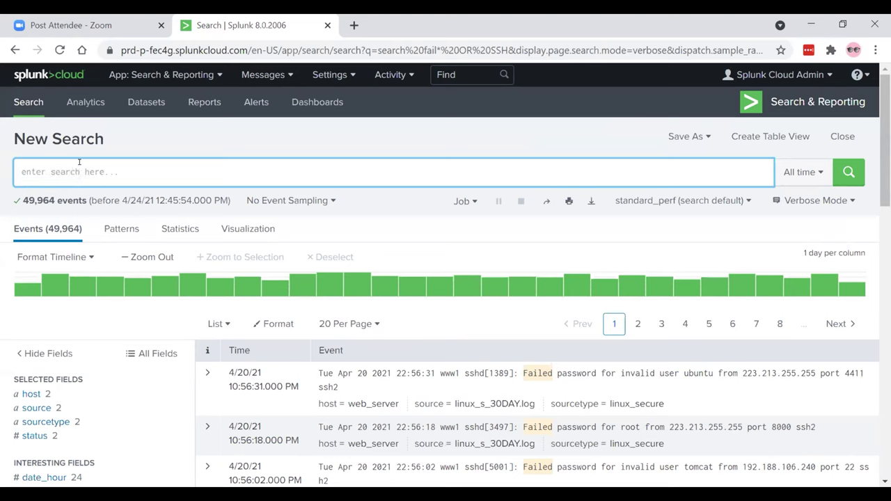
Enter the search fail* AND password 22 in the empty search bar and run it
{"action": "type", "text": "fail"}
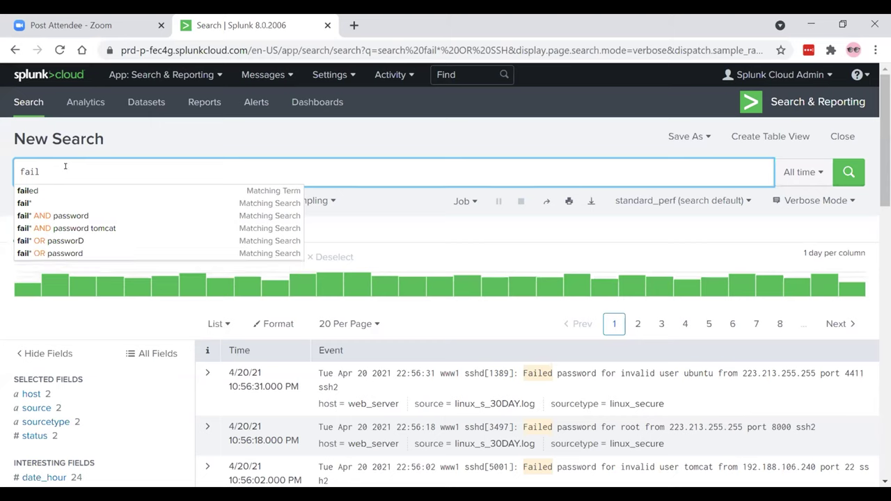
{"action": "type", "text": "&"}
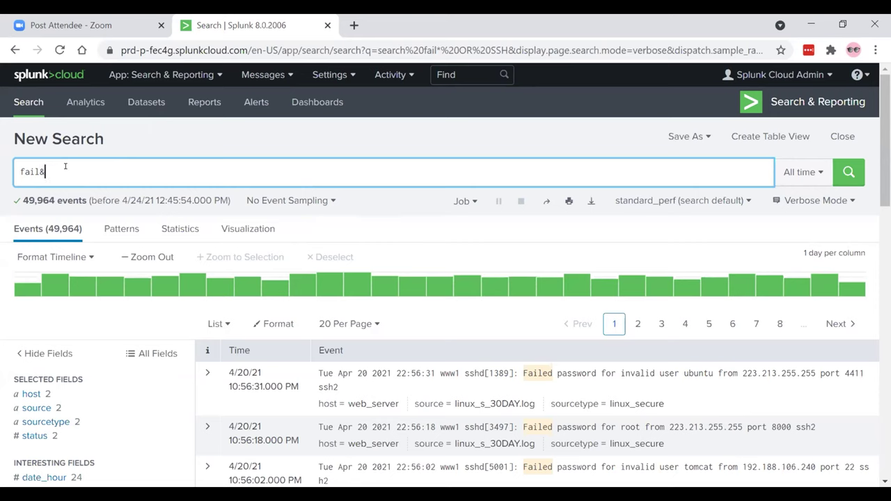
{"action": "key", "text": "shift+Left"}
{"action": "key", "text": "BackSpace"}
{"action": "type", "text": "*"}
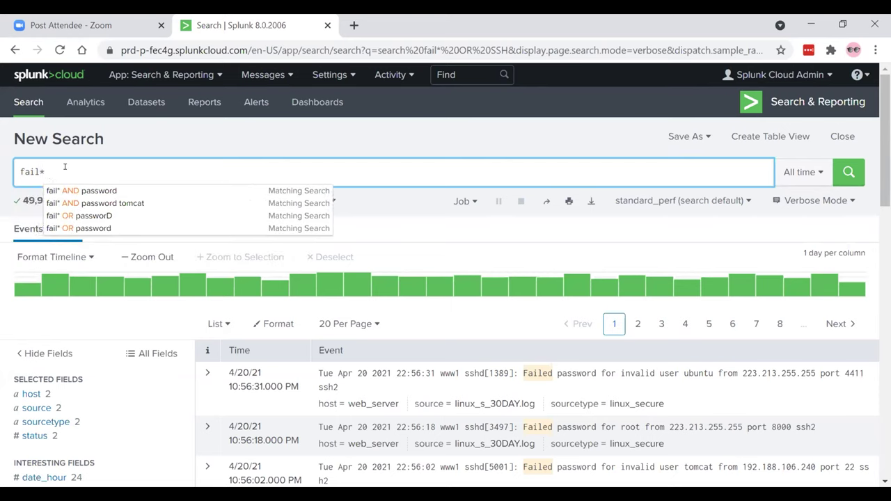
{"action": "type", "text": " AND pas"}
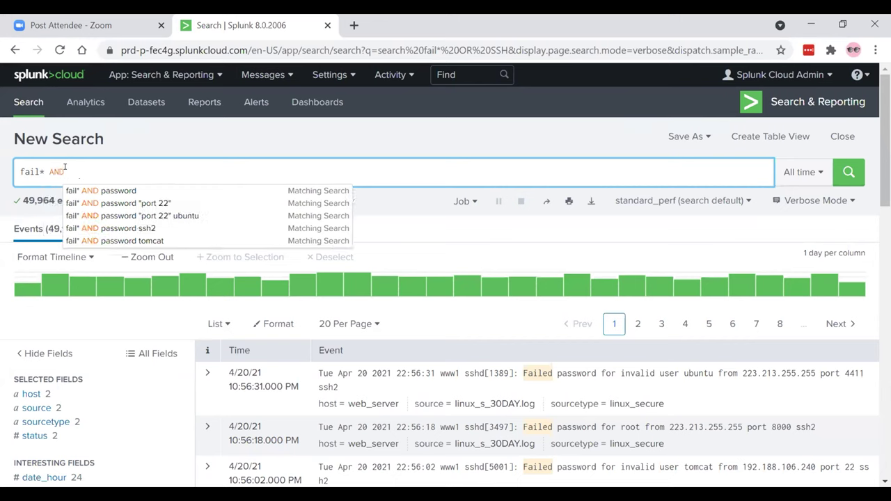
{"action": "type", "text": "sword"}
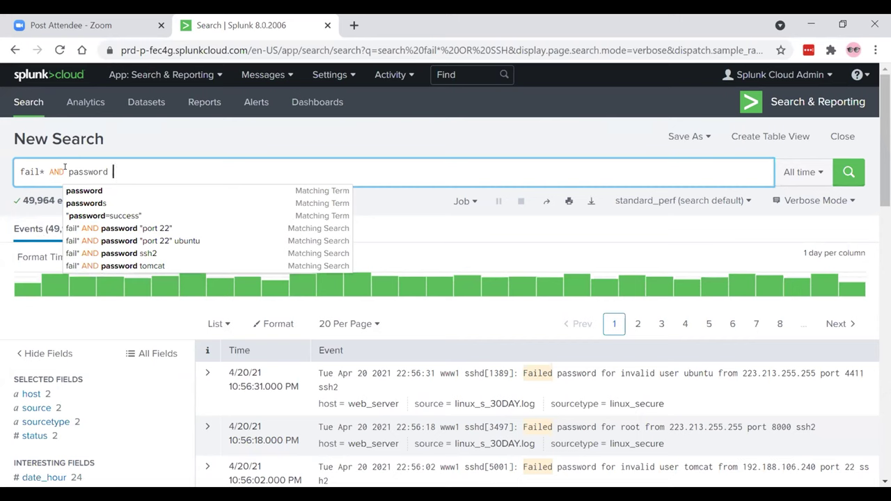
{"action": "type", "text": " 22"}
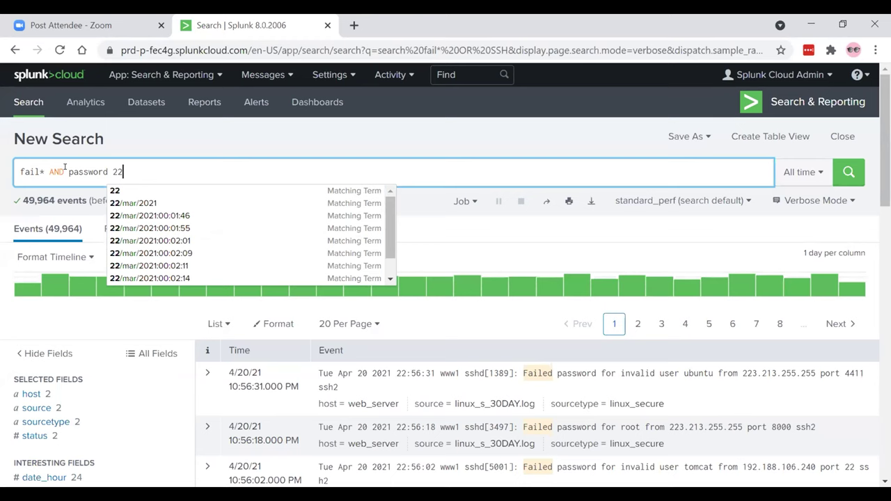
{"action": "key", "text": "Return"}
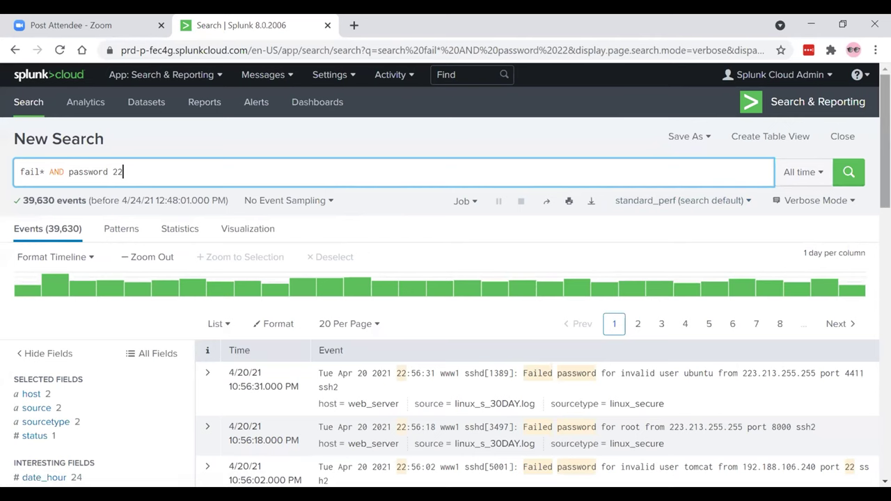
Replace the term 22 in the query with the exact phrase "port 22" and run the search
{"action": "scroll", "coordinate": [878, 127], "scroll_direction": "down", "scroll_amount": 1}
{"action": "scroll", "coordinate": [446, 275], "scroll_direction": "down", "scroll_amount": 1}
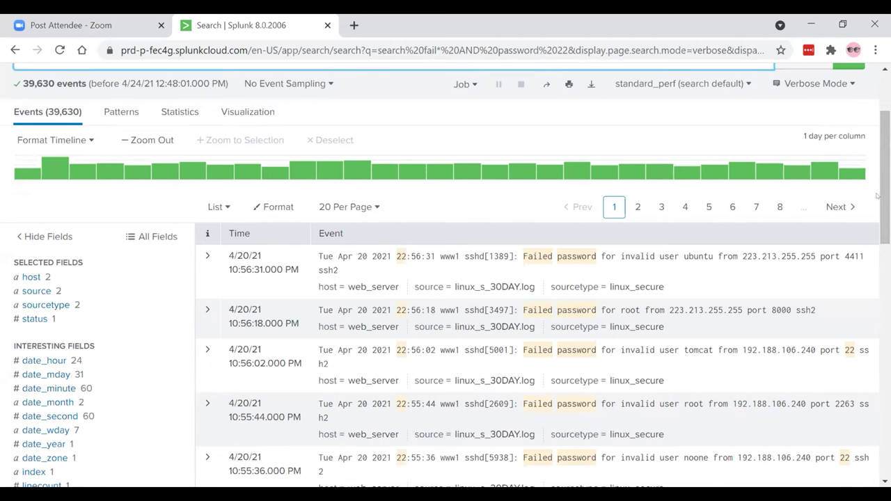
{"action": "scroll", "coordinate": [879, 181], "scroll_direction": "up", "scroll_amount": 3}
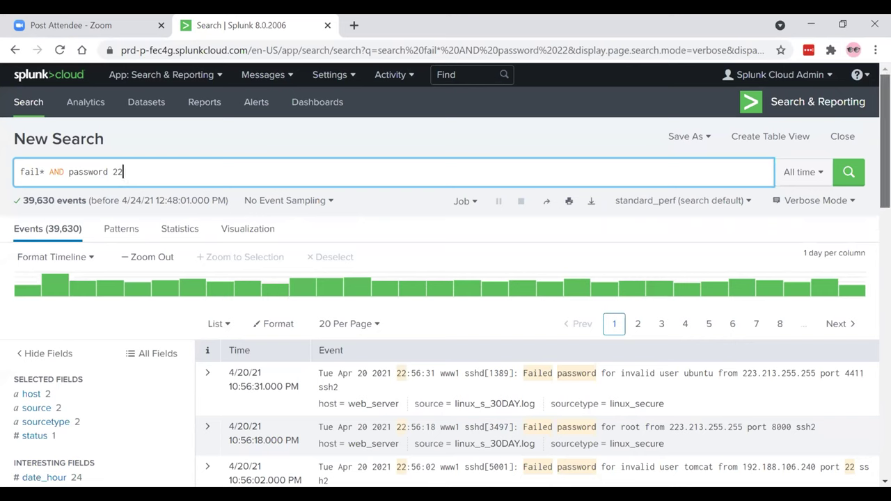
{"action": "left_click", "coordinate": [110, 171]}
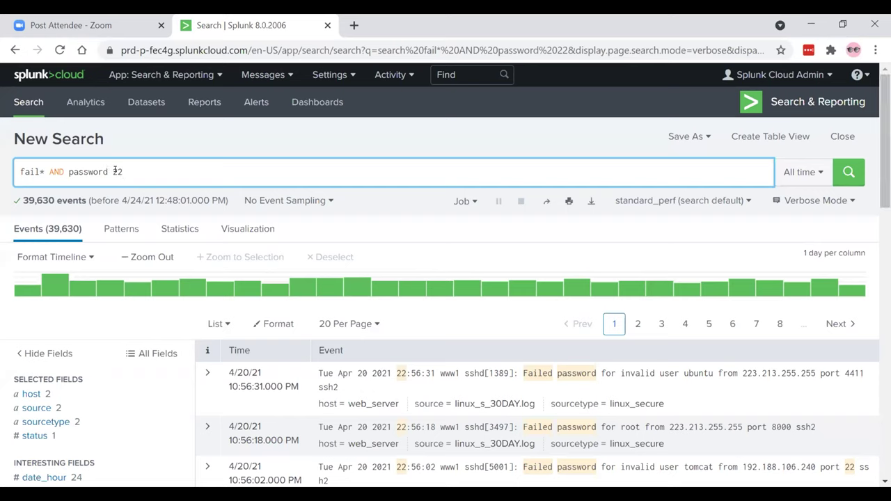
{"action": "left_click", "coordinate": [124, 171]}
{"action": "key", "text": "BackSpace"}
{"action": "key", "text": "BackSpace"}
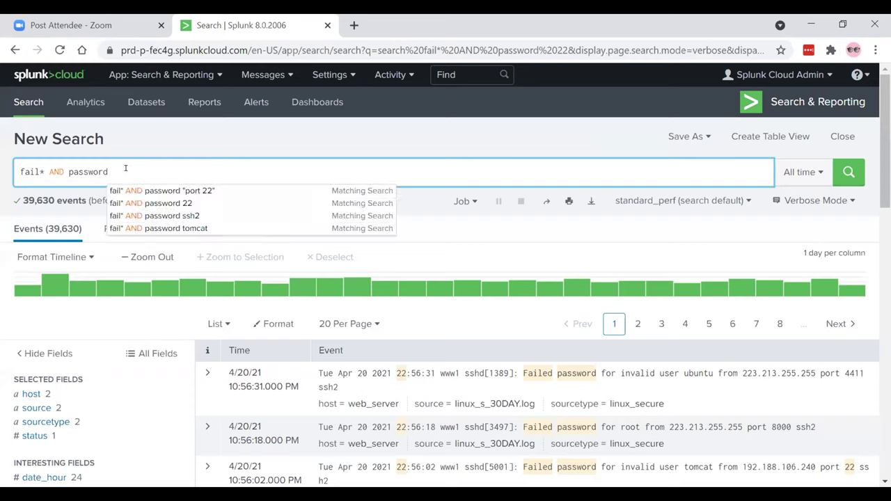
{"action": "type", "text": "\"port 22\""}
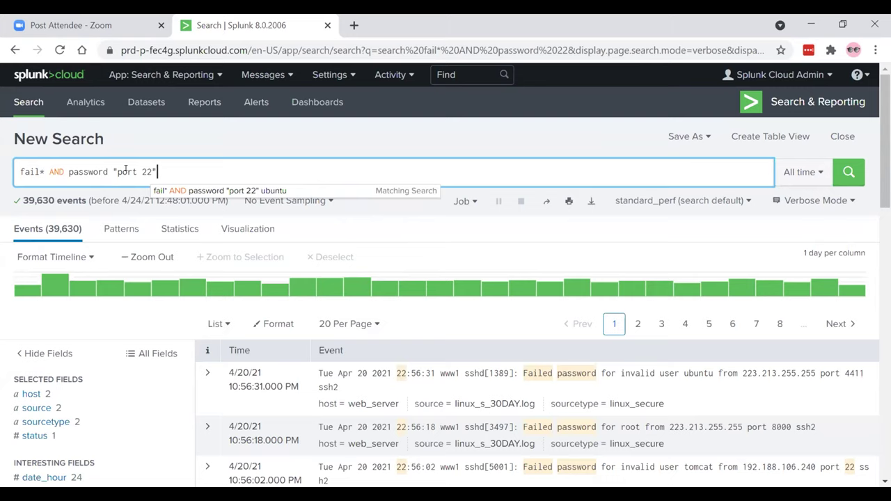
{"action": "key", "text": "Return"}
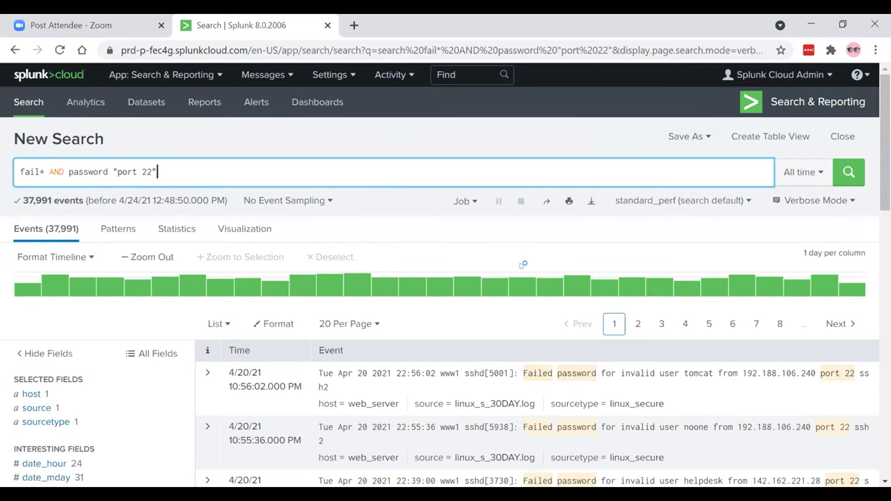
{"action": "scroll", "coordinate": [522, 264], "scroll_direction": "down", "scroll_amount": 1}
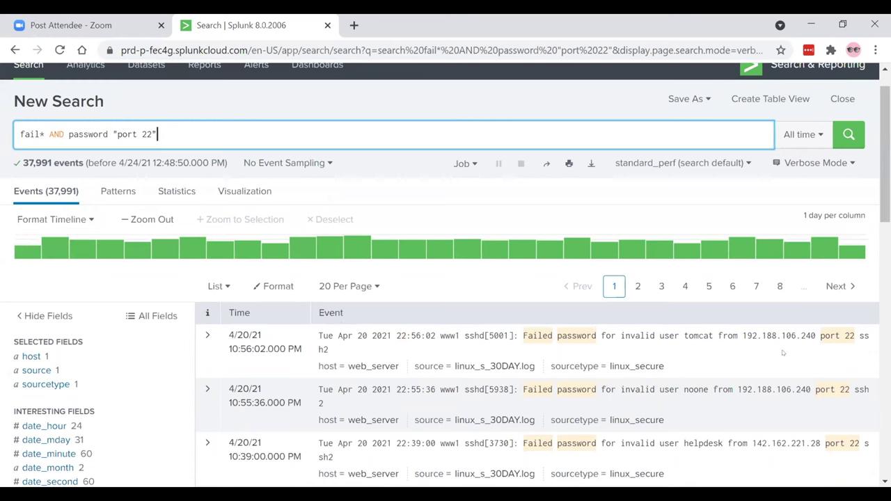
{"action": "scroll", "coordinate": [124, 188], "scroll_direction": "up", "scroll_amount": 1}
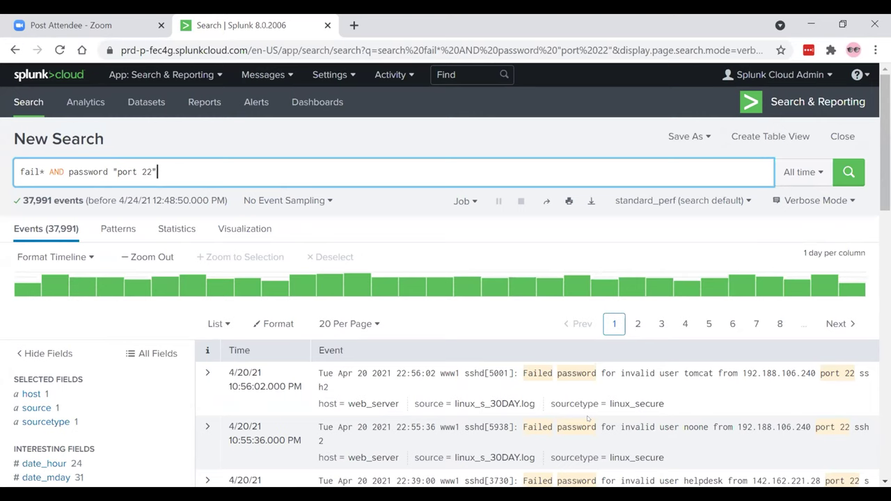
{"action": "double_click", "coordinate": [161, 169]}
{"action": "triple_click", "coordinate": [140, 169]}
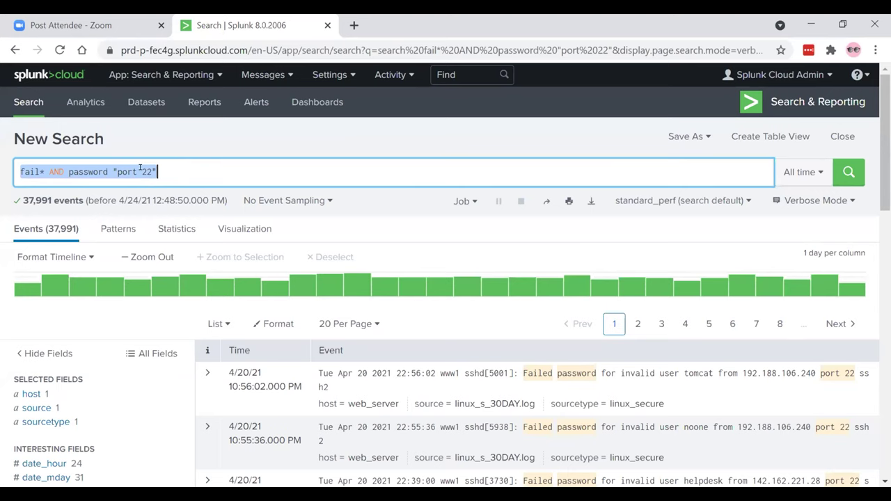
{"action": "left_click", "coordinate": [143, 169]}
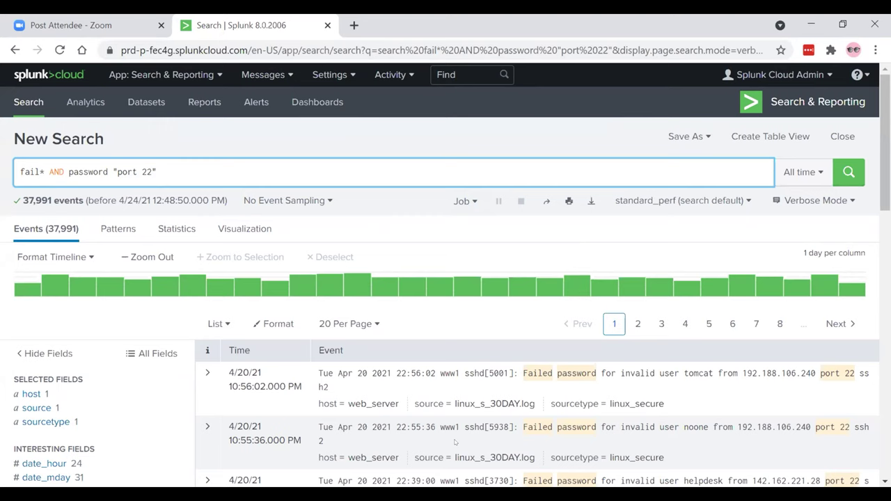
{"action": "triple_click", "coordinate": [128, 172]}
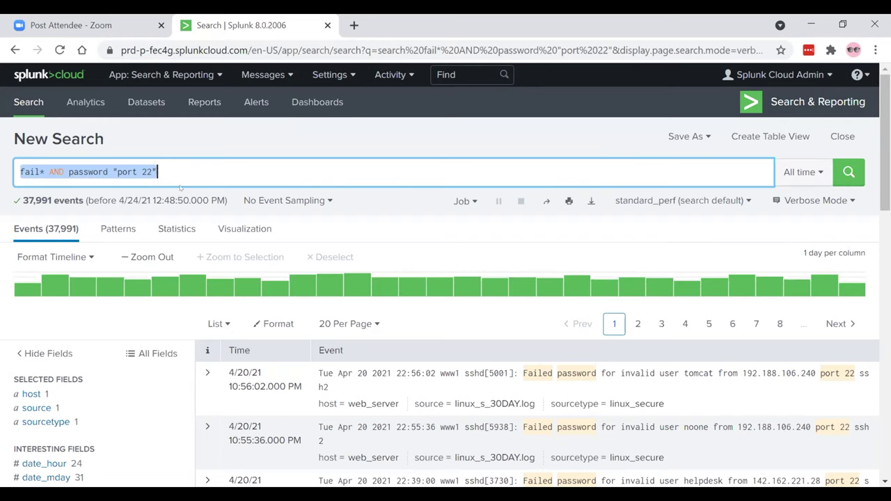
{"action": "left_click", "coordinate": [154, 168]}
{"action": "type", "text": "\""}
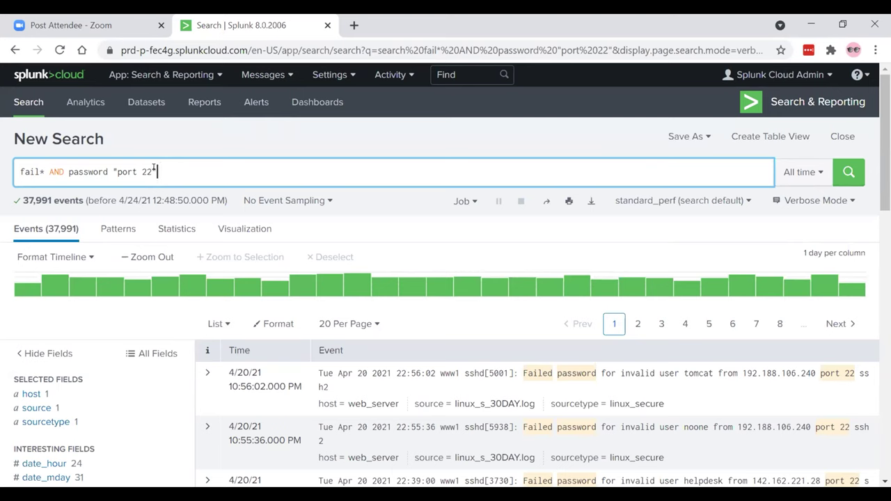
Clear the entire fail* AND password "port 22" query from the search bar
{"action": "triple_click", "coordinate": [146, 171]}
{"action": "left_click", "coordinate": [147, 172]}
{"action": "triple_click", "coordinate": [146, 172]}
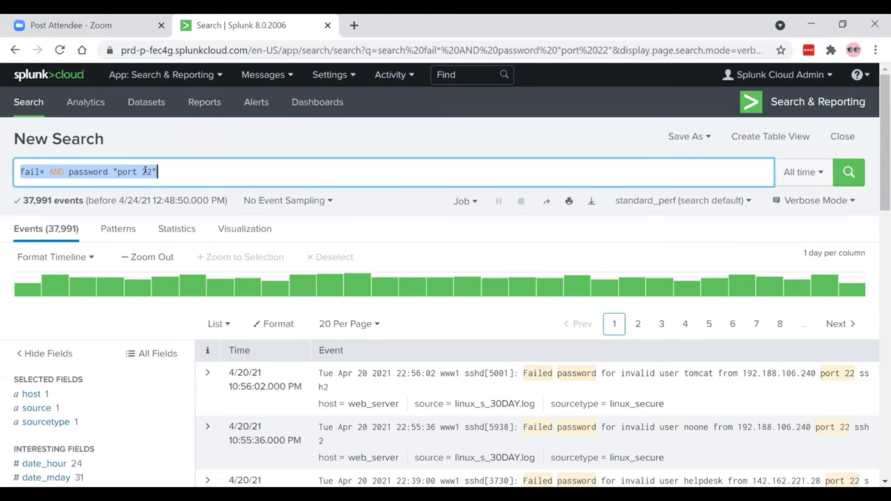
{"action": "key", "text": "BackSpace"}
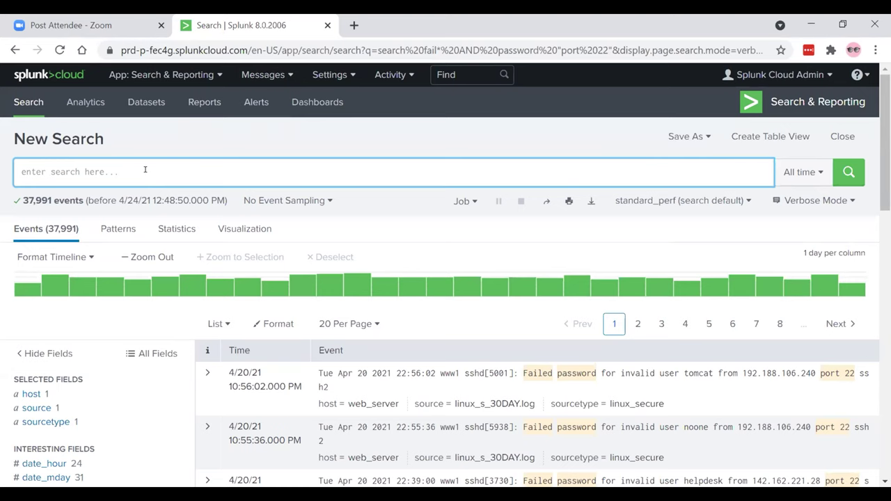
Enter the field search index=main status=200 in the empty search bar and run it
{"action": "type", "text": "index=ma"}
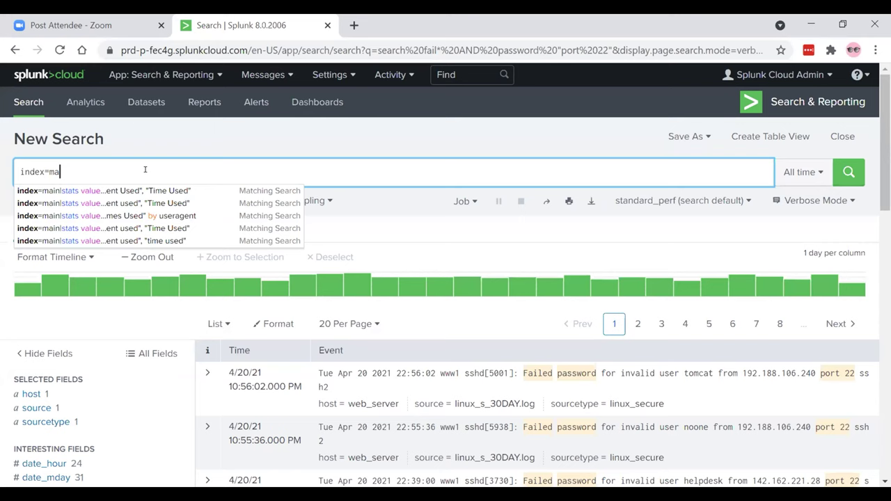
{"action": "type", "text": "in"}
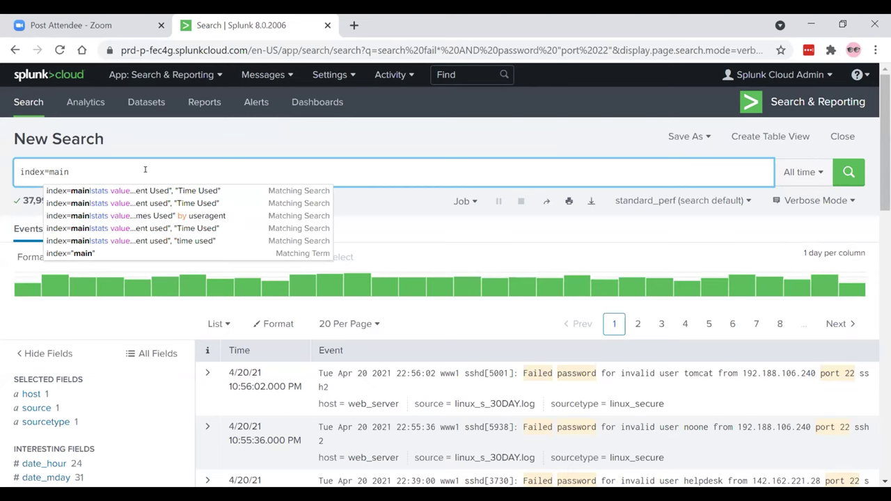
{"action": "type", "text": "stat"}
{"action": "key", "text": "BackSpace"}
{"action": "key", "text": "BackSpace"}
{"action": "key", "text": "BackSpace"}
{"action": "key", "text": "BackSpace"}
{"action": "type", "text": "s"}
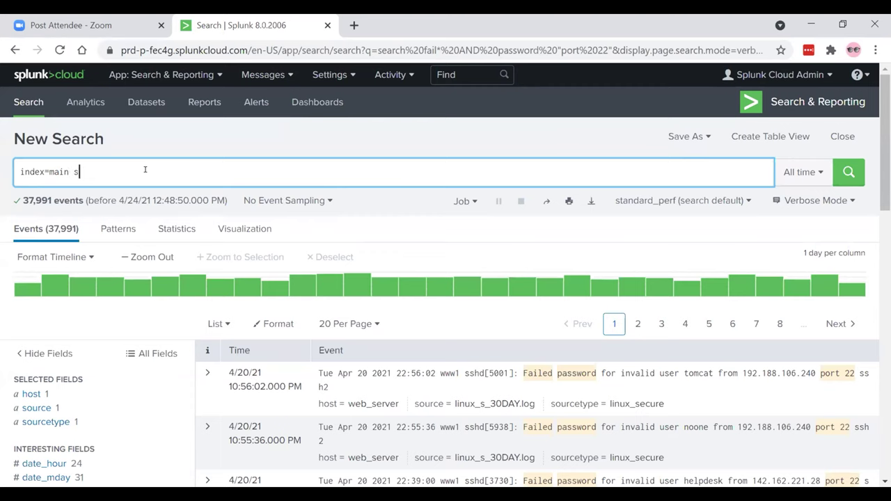
{"action": "type", "text": "tatus"}
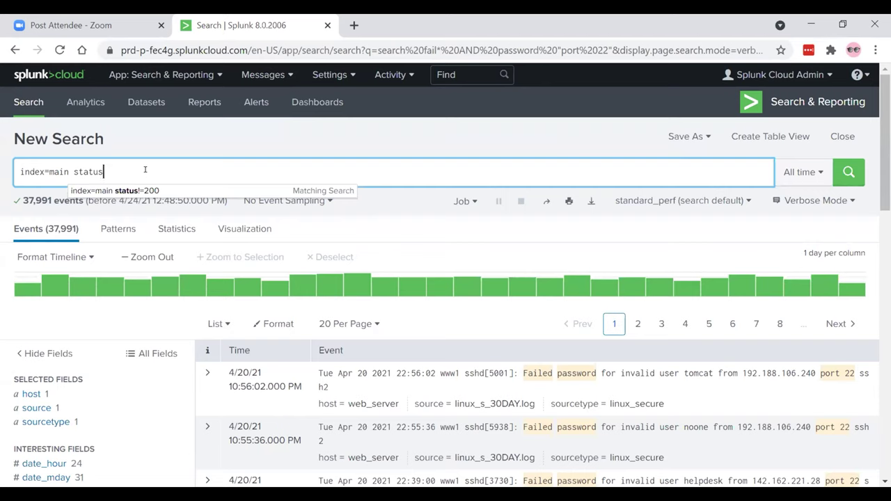
{"action": "left_click", "coordinate": [122, 162]}
{"action": "type", "text": "="}
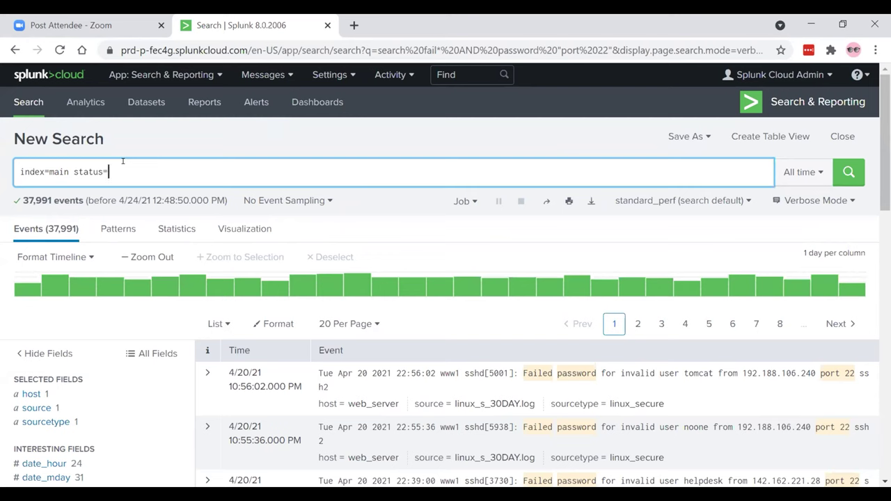
{"action": "type", "text": "200"}
{"action": "key", "text": "Return"}
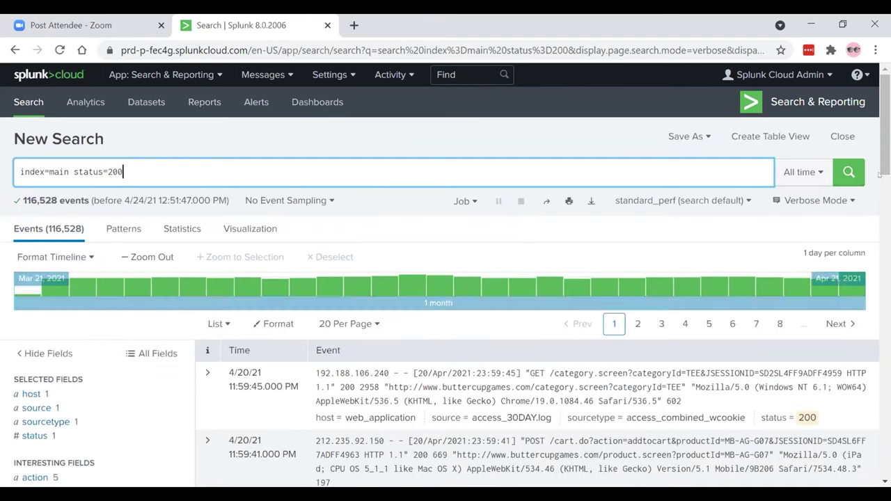
Change the status comparison in the query to status!=200 and run the search
{"action": "scroll", "coordinate": [446, 278], "scroll_direction": "down", "scroll_amount": 1}
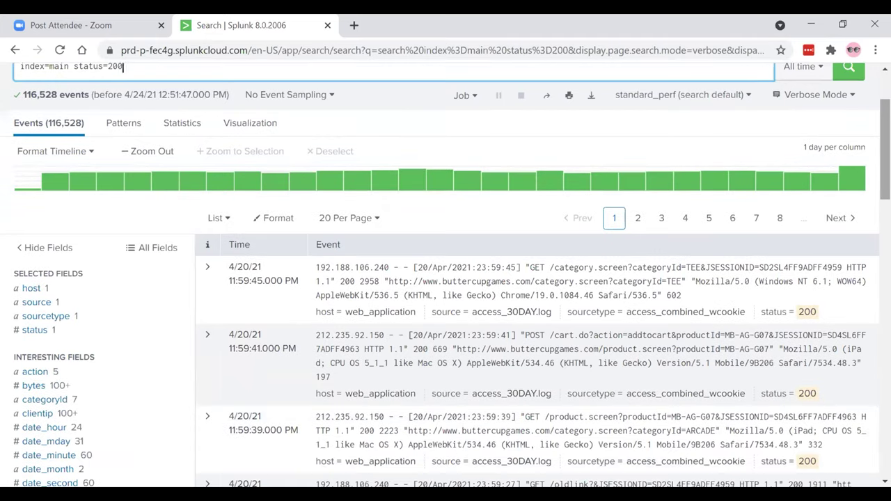
{"action": "scroll", "coordinate": [446, 279], "scroll_direction": "up", "scroll_amount": 1}
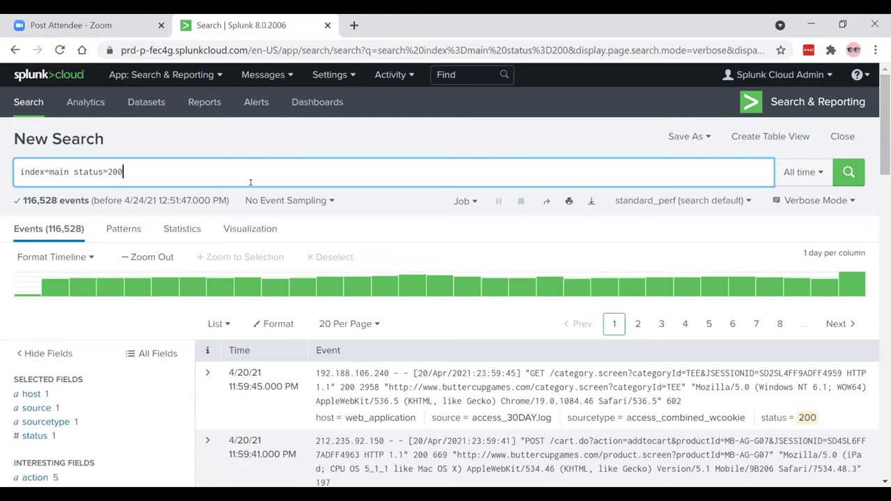
{"action": "left_click_drag", "start_coordinate": [103, 171], "coordinate": [111, 171]}
{"action": "key", "text": "Left"}
{"action": "key", "text": "Left"}
{"action": "key", "text": "Left"}
{"action": "type", "text": "!"}
{"action": "key", "text": "BackSpace"}
{"action": "key", "text": "Right"}
{"action": "key", "text": "Right"}
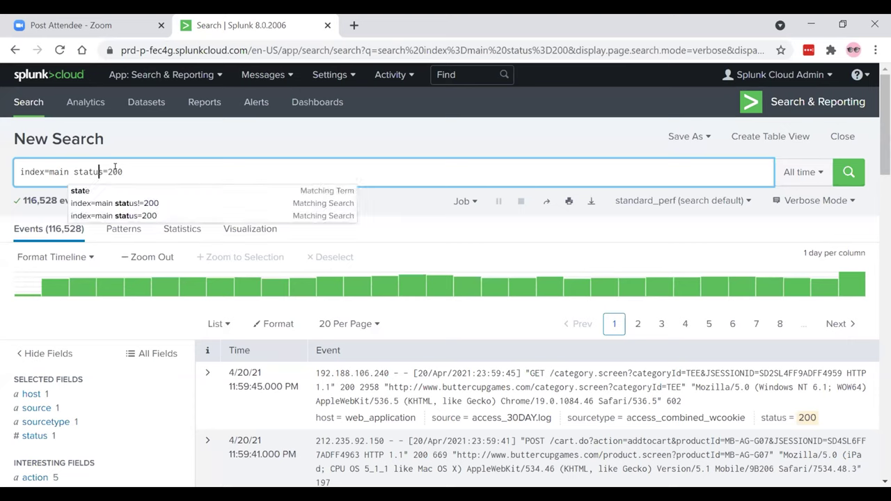
{"action": "type", "text": "!"}
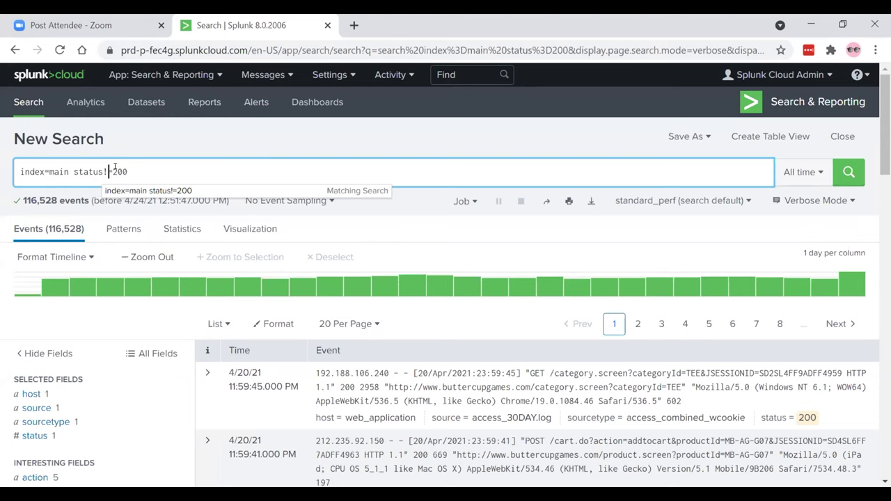
{"action": "left_click", "coordinate": [139, 167]}
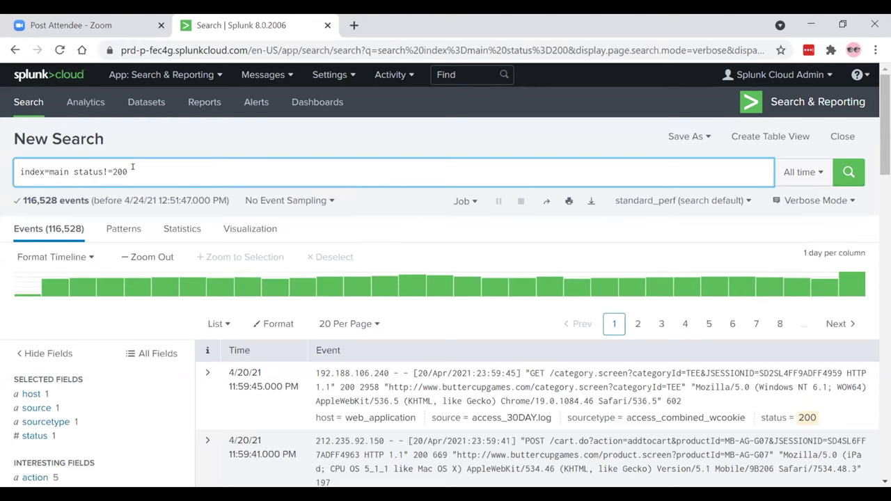
{"action": "key", "text": "Return"}
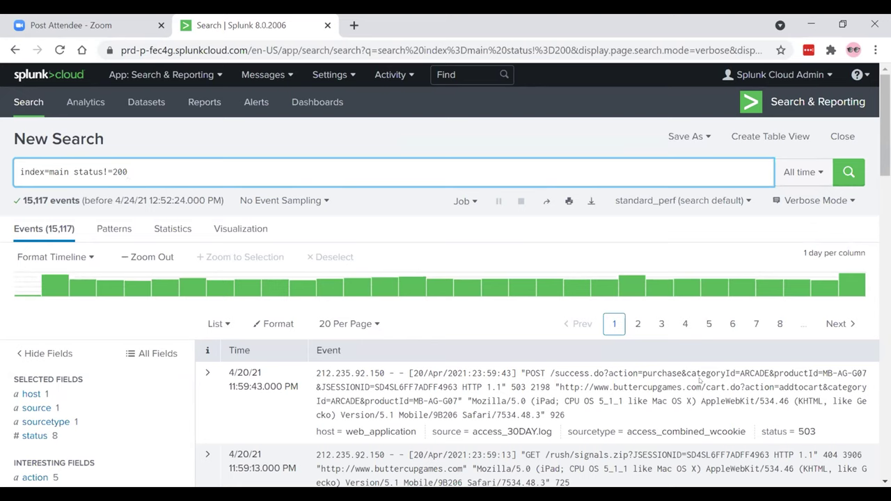
{"action": "left_click", "coordinate": [114, 169]}
{"action": "triple_click", "coordinate": [114, 169]}
{"action": "left_click", "coordinate": [115, 167]}
{"action": "type", "text": "The people want to see your face"}
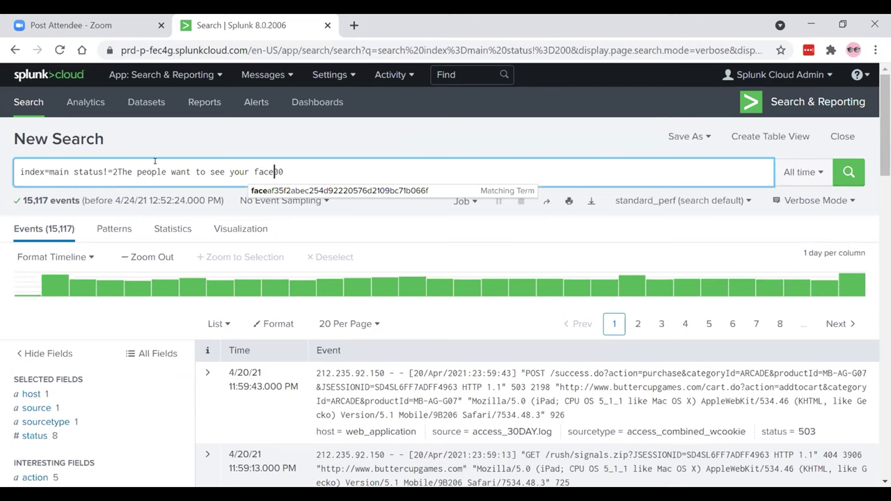
{"action": "left_click", "coordinate": [284, 170]}
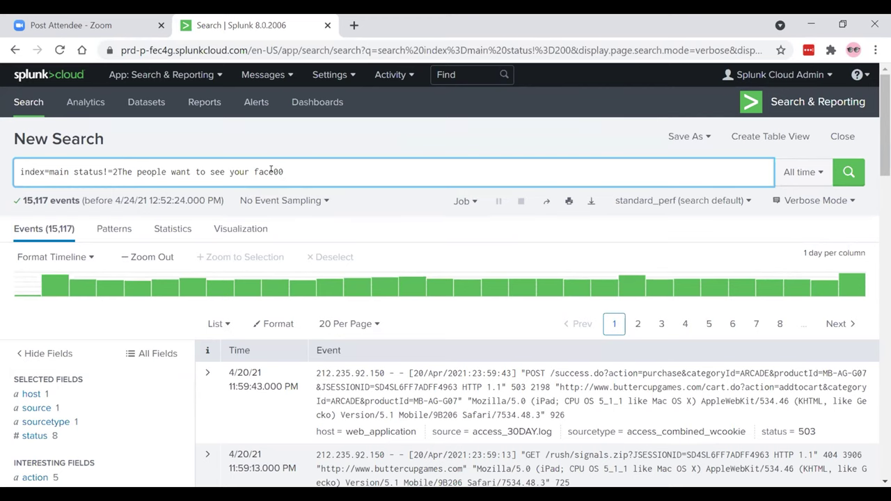
Replace the whole query in the search bar with index=main status
{"action": "triple_click", "coordinate": [271, 170]}
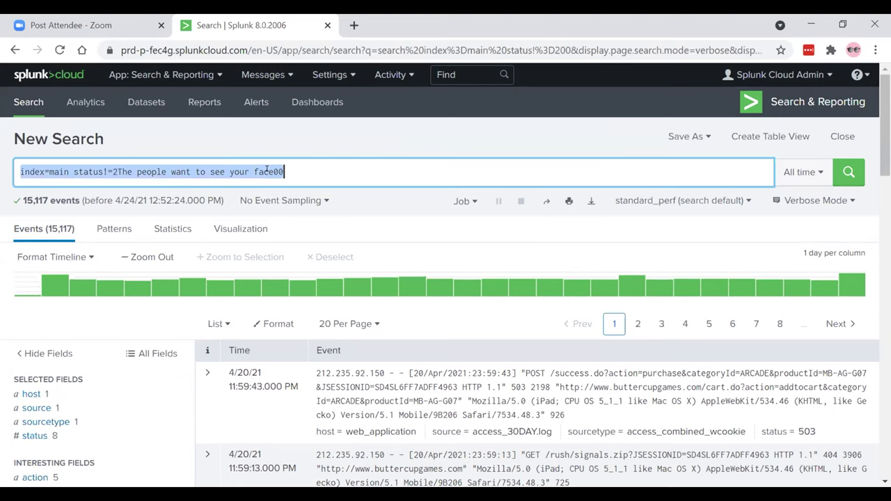
{"action": "key", "text": "BackSpace"}
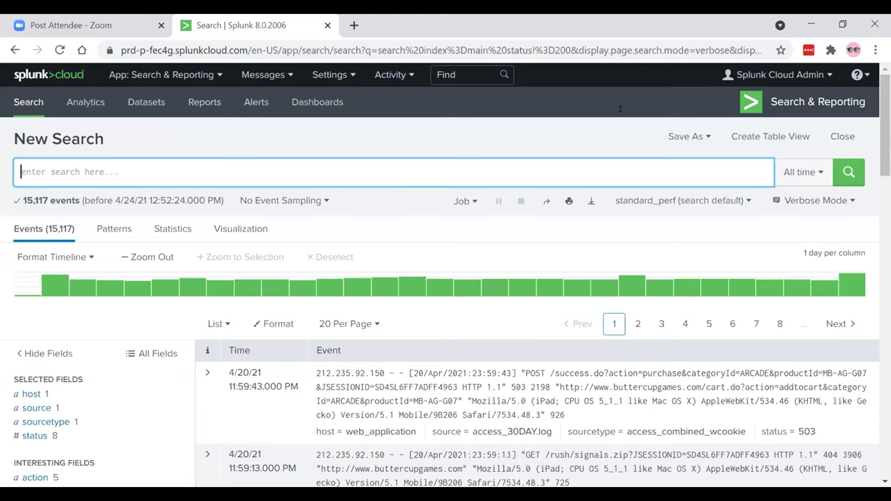
{"action": "type", "text": "index=main"}
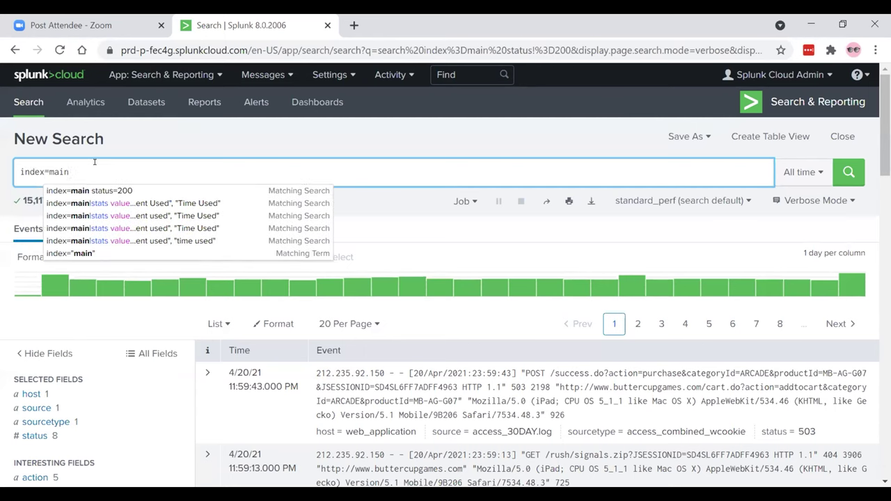
{"action": "type", "text": " status"}
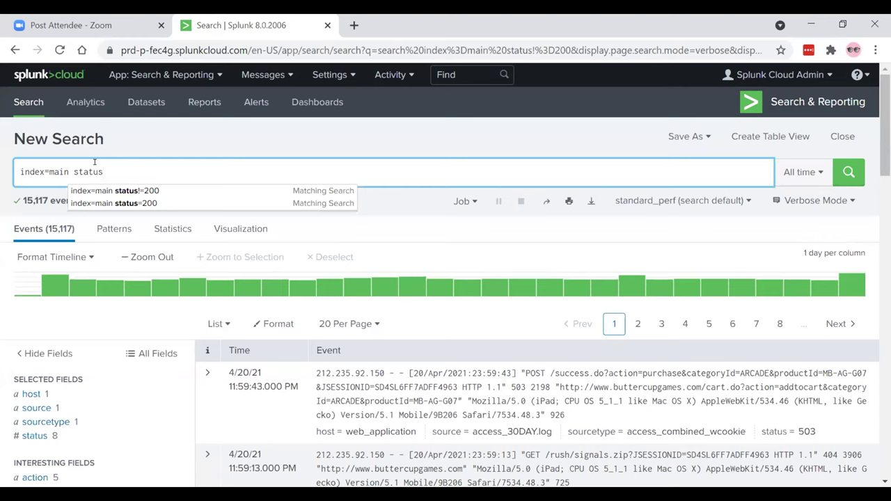
{"action": "key", "text": "BackSpace"}
{"action": "key", "text": "BackSpace"}
{"action": "key", "text": "BackSpace"}
{"action": "key", "text": "BackSpace"}
{"action": "key", "text": "BackSpace"}
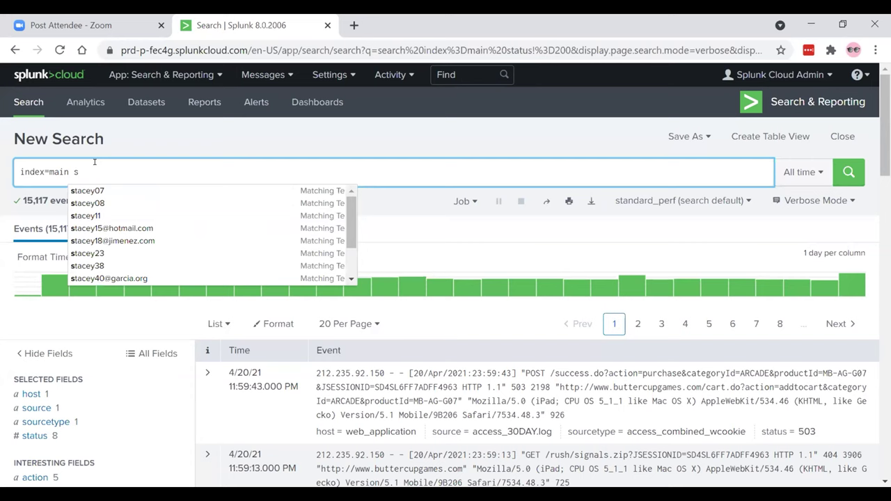
{"action": "type", "text": "tstus"}
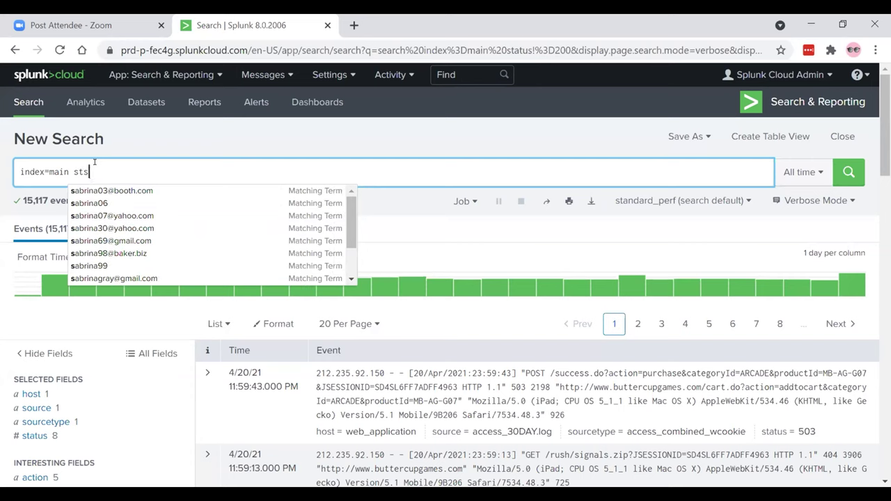
{"action": "key", "text": "BackSpace"}
{"action": "key", "text": "BackSpace"}
{"action": "key", "text": "BackSpace"}
{"action": "key", "text": "BackSpace"}
{"action": "key", "text": "BackSpace"}
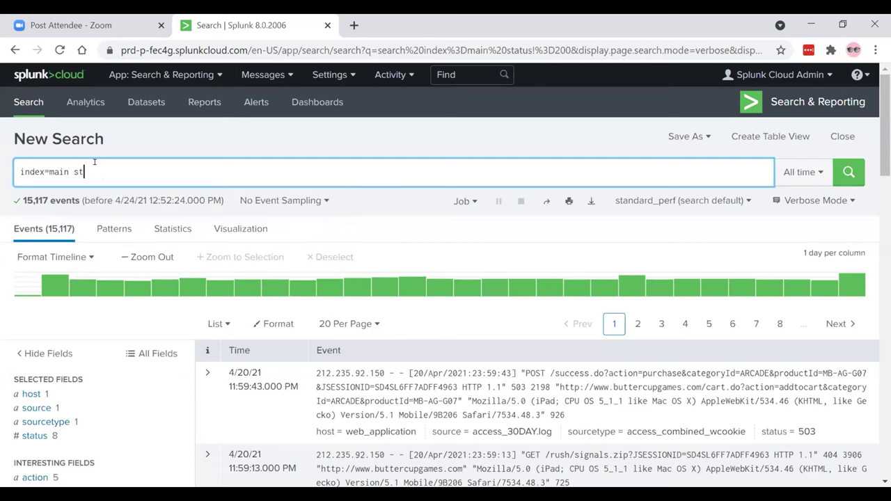
{"action": "type", "text": "ar"}
{"action": "key", "text": "BackSpace"}
{"action": "key", "text": "BackSpace"}
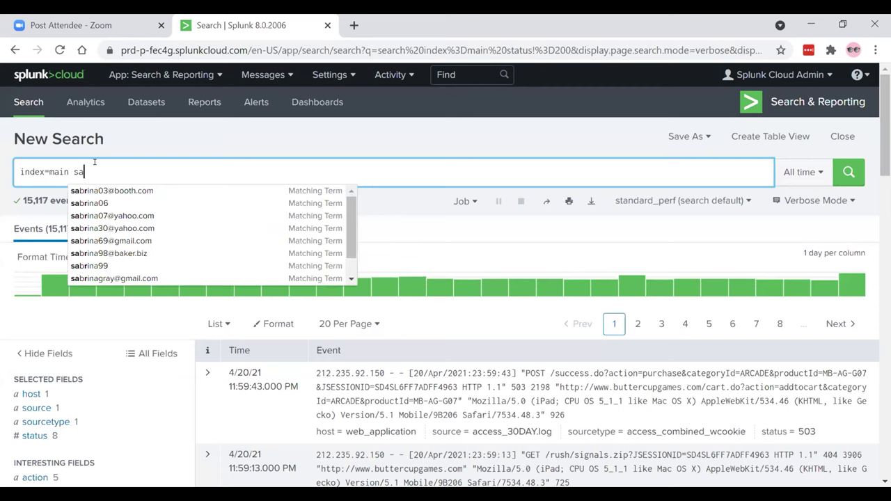
{"action": "type", "text": "tatius"}
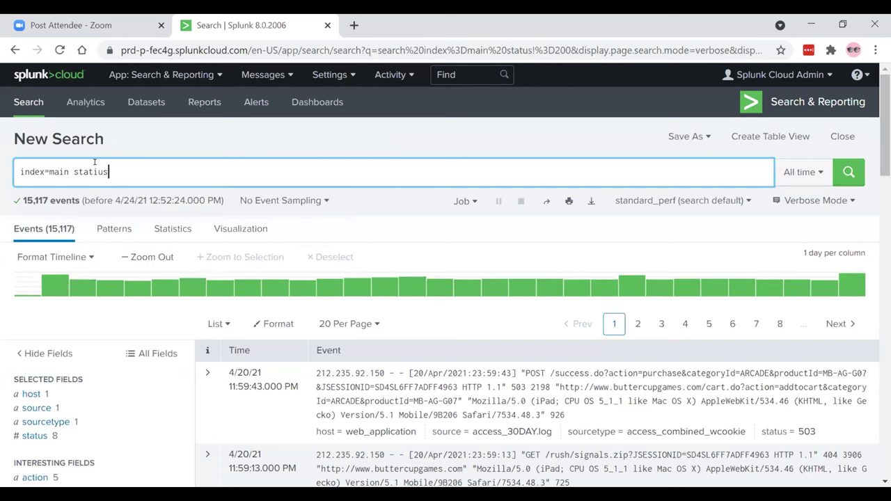
{"action": "key", "text": "BackSpace"}
{"action": "key", "text": "BackSpace"}
{"action": "key", "text": "BackSpace"}
{"action": "key", "text": "BackSpace"}
{"action": "type", "text": "u"}
{"action": "key", "text": "BackSpace"}
{"action": "type", "text": "tus"}
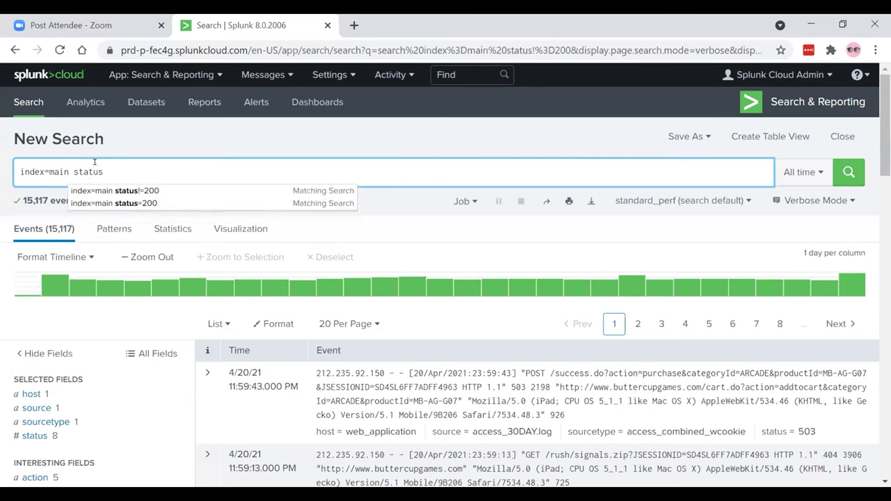
Complete the status condition as status!=200 and run the search
{"action": "type", "text": "!=200"}
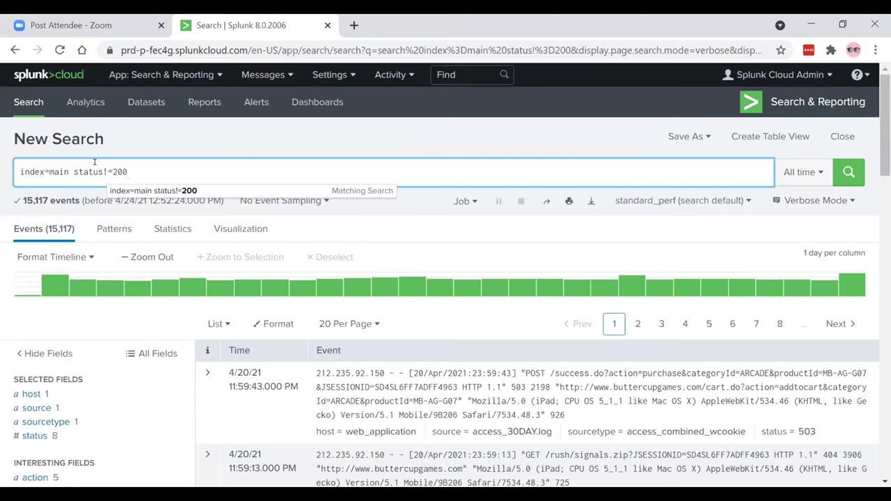
{"action": "key", "text": "Return"}
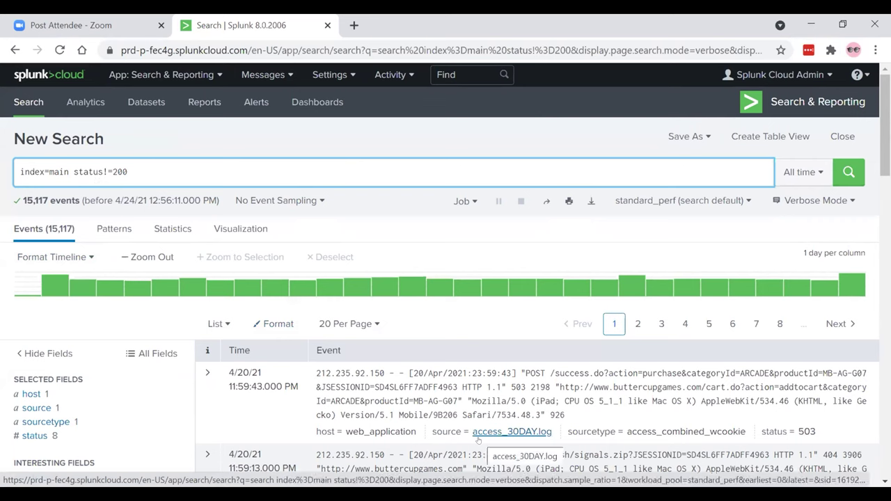
Remove the status!=200 condition from the query, leaving only index=main
{"action": "left_click", "coordinate": [131, 168]}
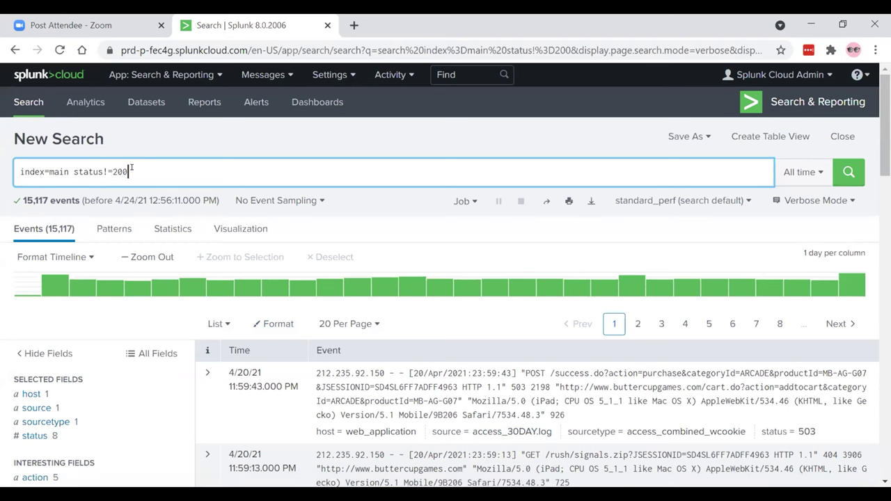
{"action": "key", "text": "BackSpace"}
{"action": "key", "text": "BackSpace"}
{"action": "key", "text": "BackSpace"}
{"action": "key", "text": "BackSpace"}
{"action": "key", "text": "BackSpace"}
{"action": "key", "text": "BackSpace"}
{"action": "key", "text": "BackSpace"}
{"action": "key", "text": "BackSpace"}
{"action": "key", "text": "BackSpace"}
{"action": "key", "text": "BackSpace"}
{"action": "key", "text": "BackSpace"}
{"action": "key", "text": "BackSpace"}
{"action": "key", "text": "BackSpace"}
{"action": "key", "text": "BackSpace"}
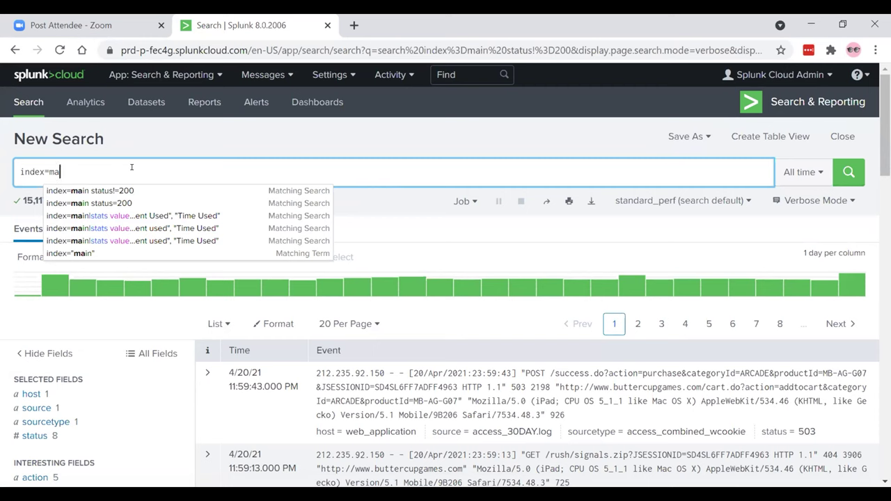
{"action": "type", "text": "in"}
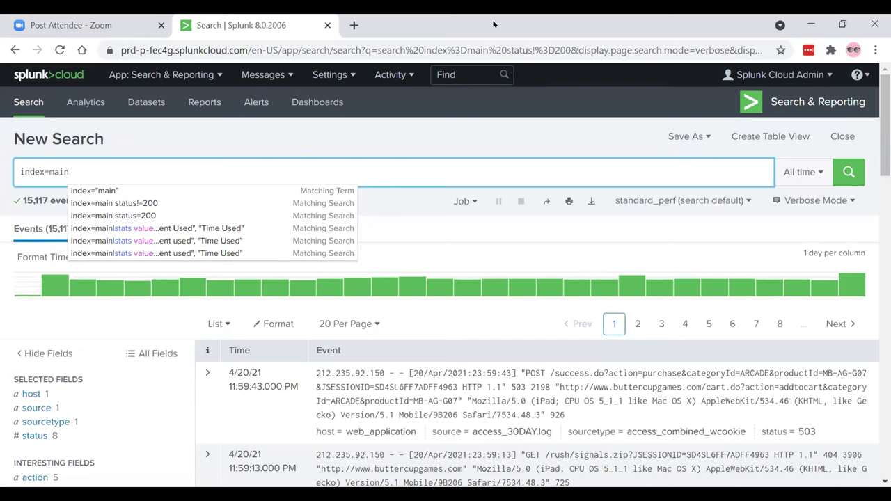
{"action": "left_click", "coordinate": [137, 161]}
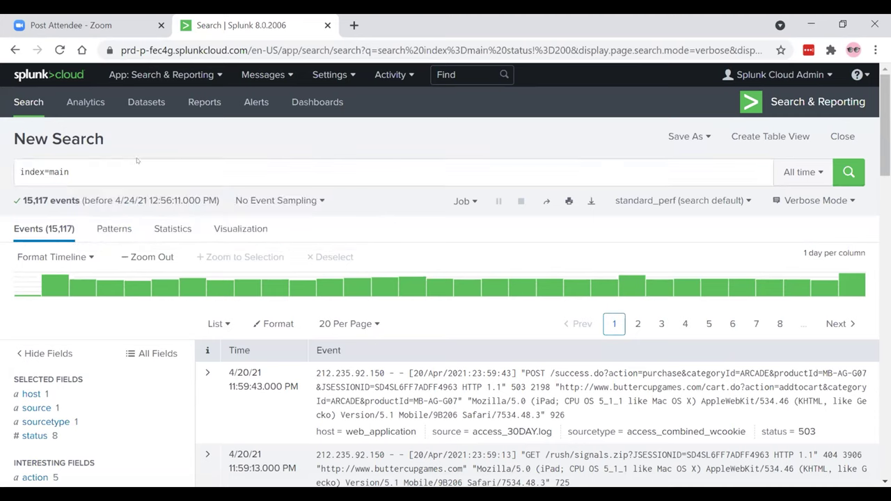
Add NOT status=200 to the index=main query and run the search
{"action": "scroll", "coordinate": [137, 161], "scroll_direction": "down", "scroll_amount": 5}
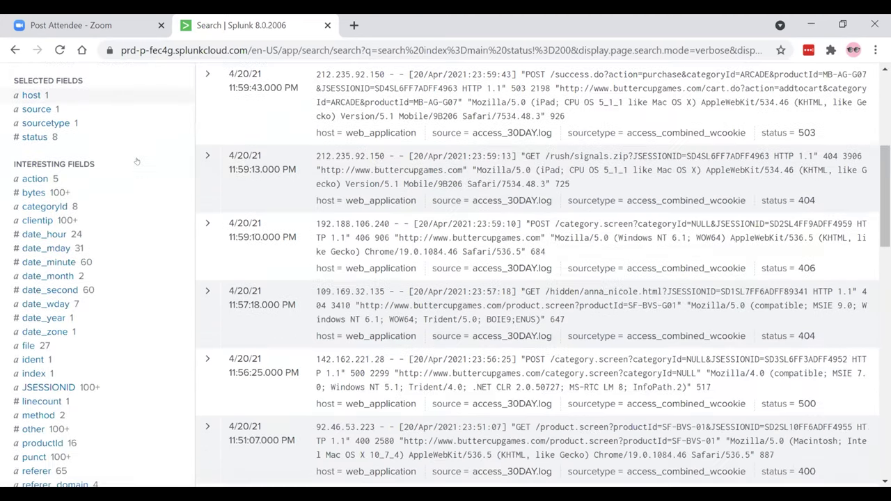
{"action": "scroll", "coordinate": [137, 161], "scroll_direction": "up", "scroll_amount": 5}
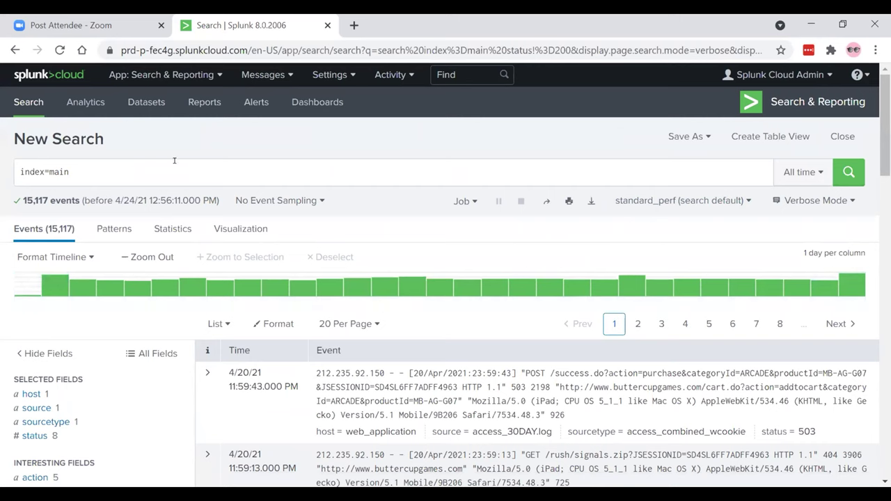
{"action": "left_click", "coordinate": [125, 172]}
{"action": "double_click", "coordinate": [96, 171]}
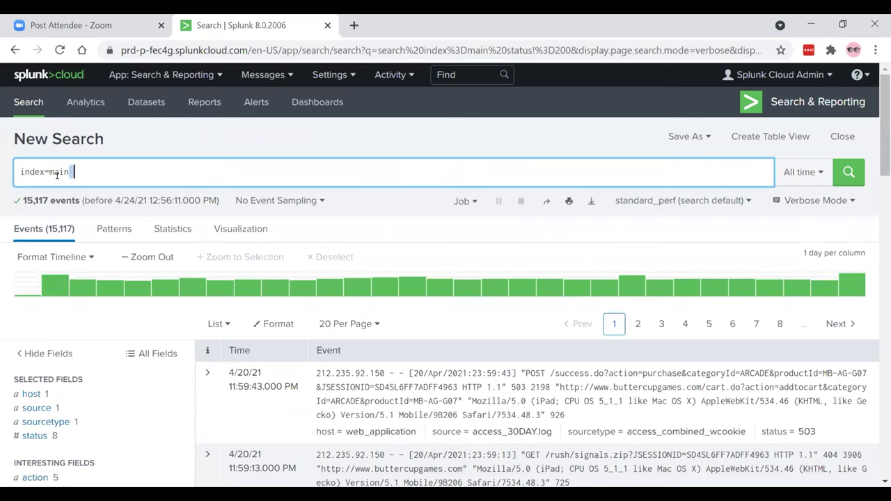
{"action": "key", "text": "BackSpace"}
{"action": "type", "text": "NOT"}
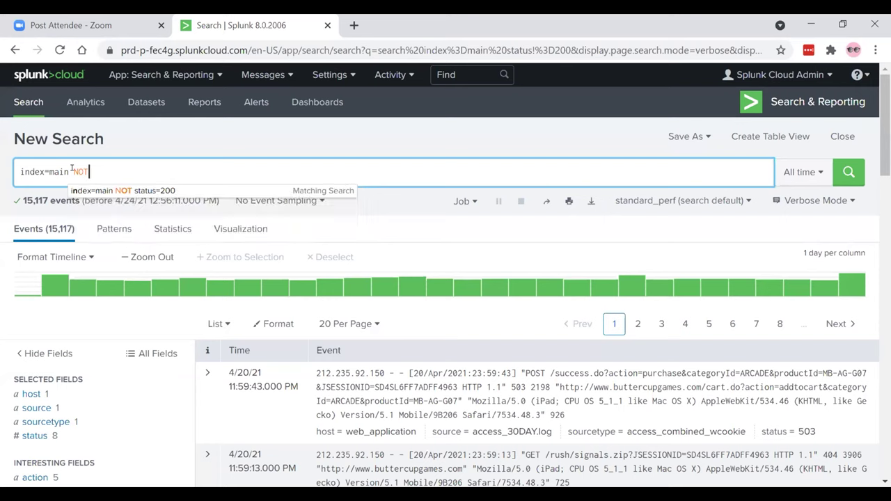
{"action": "type", "text": " status"}
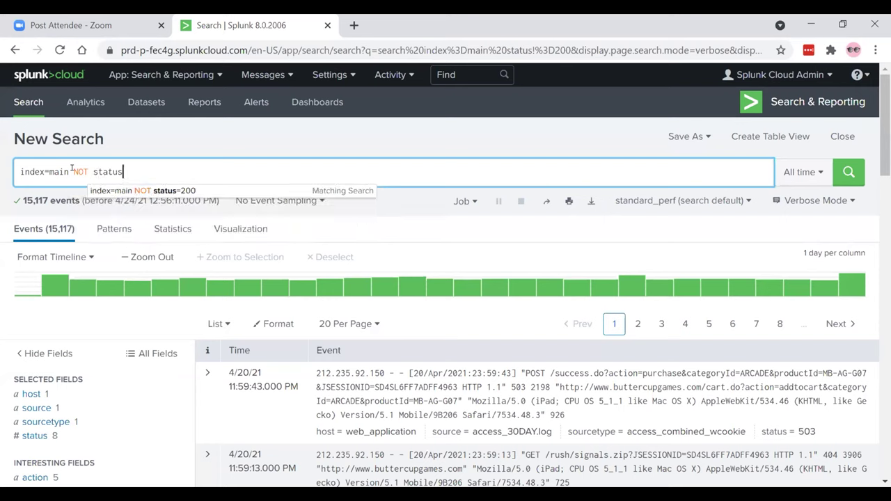
{"action": "type", "text": "=200"}
{"action": "key", "text": "Return"}
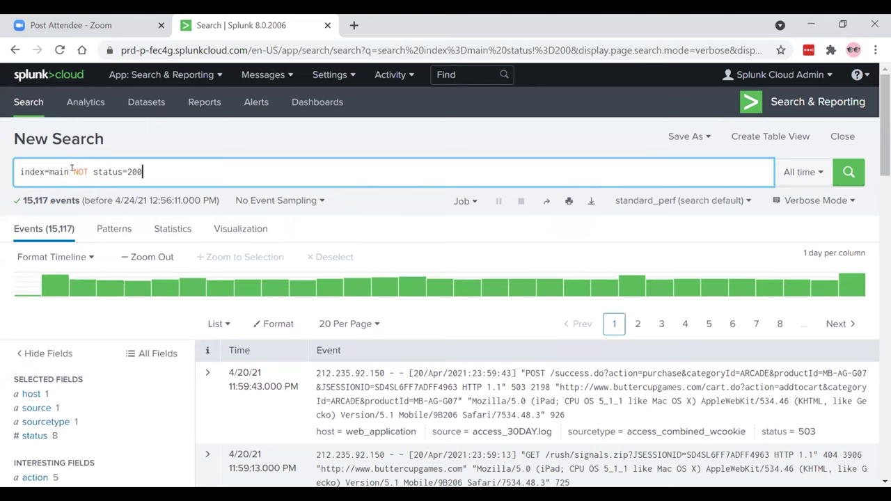
{"action": "key", "text": "Return"}
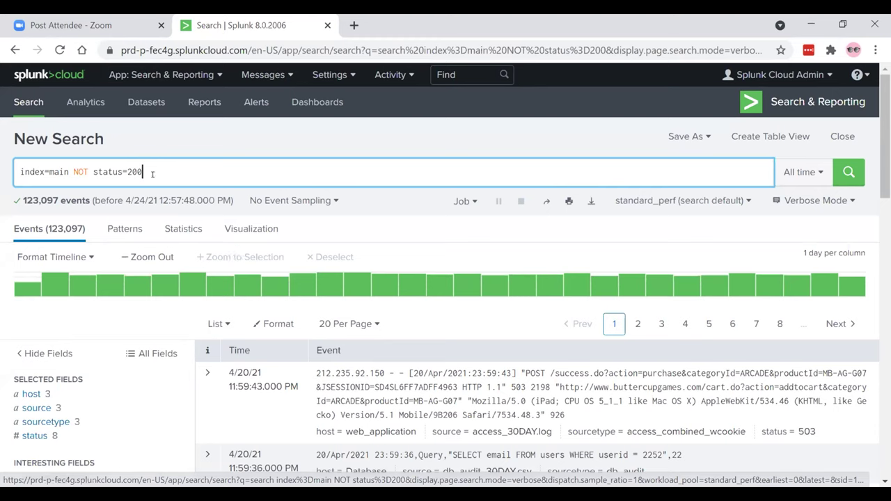
Clear the entire index=main NOT status=200 query from the search bar
{"action": "key", "text": "BackSpace"}
{"action": "key", "text": "BackSpace"}
{"action": "key", "text": "BackSpace"}
{"action": "key", "text": "BackSpace"}
{"action": "key", "text": "BackSpace"}
{"action": "key", "text": "BackSpace"}
{"action": "key", "text": "BackSpace"}
{"action": "key", "text": "BackSpace"}
{"action": "key", "text": "BackSpace"}
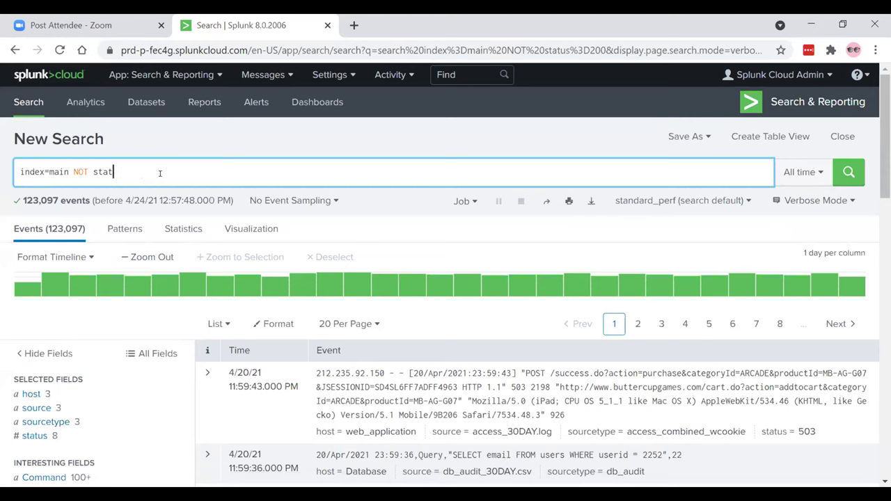
{"action": "key", "text": "BackSpace"}
{"action": "key", "text": "BackSpace"}
{"action": "key", "text": "BackSpace"}
{"action": "key", "text": "BackSpace"}
{"action": "key", "text": "BackSpace"}
{"action": "key", "text": "BackSpace"}
{"action": "key", "text": "BackSpace"}
{"action": "key", "text": "BackSpace"}
{"action": "key", "text": "BackSpace"}
{"action": "key", "text": "BackSpace"}
{"action": "key", "text": "BackSpace"}
{"action": "key", "text": "BackSpace"}
{"action": "key", "text": "BackSpace"}
{"action": "key", "text": "BackSpace"}
{"action": "key", "text": "BackSpace"}
{"action": "key", "text": "BackSpace"}
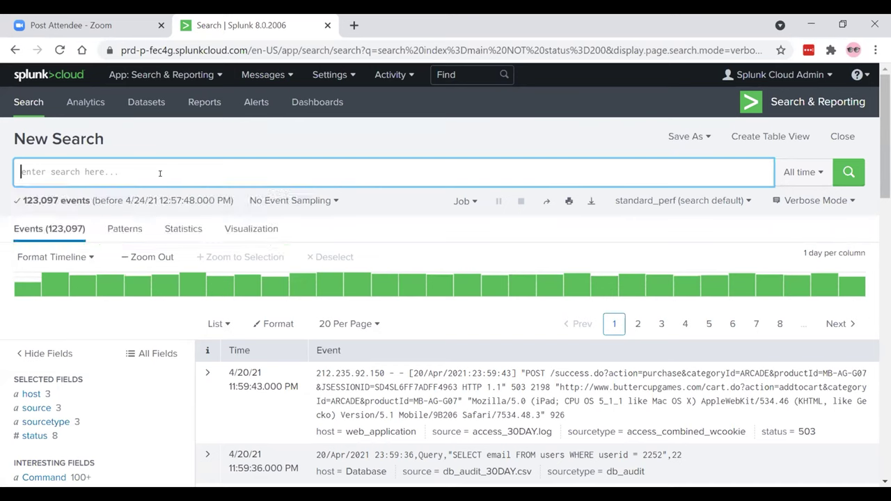